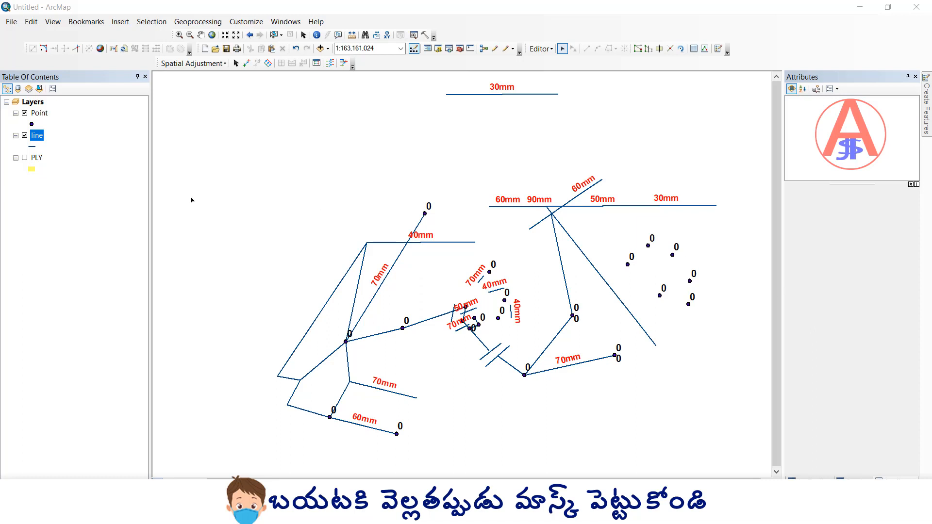
# Step: Inspect the attributes of the 40mm horizontal line, and clear the selection
pyautogui.click(40, 160)
pyautogui.click(74, 136)
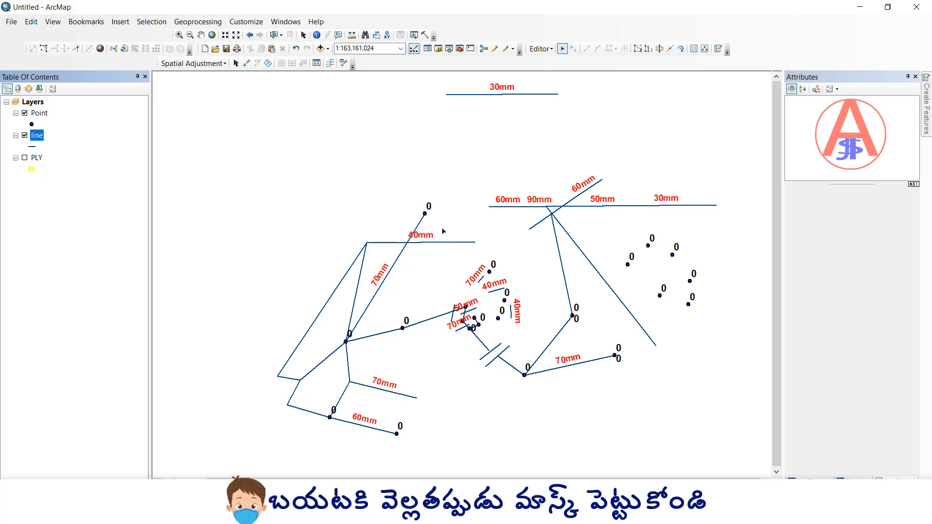
pyautogui.click(444, 242)
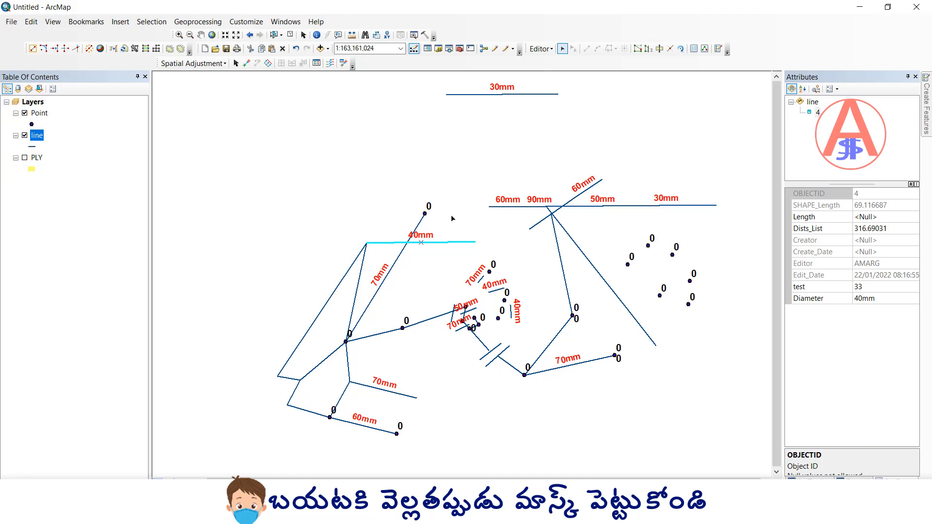
pyautogui.click(452, 218)
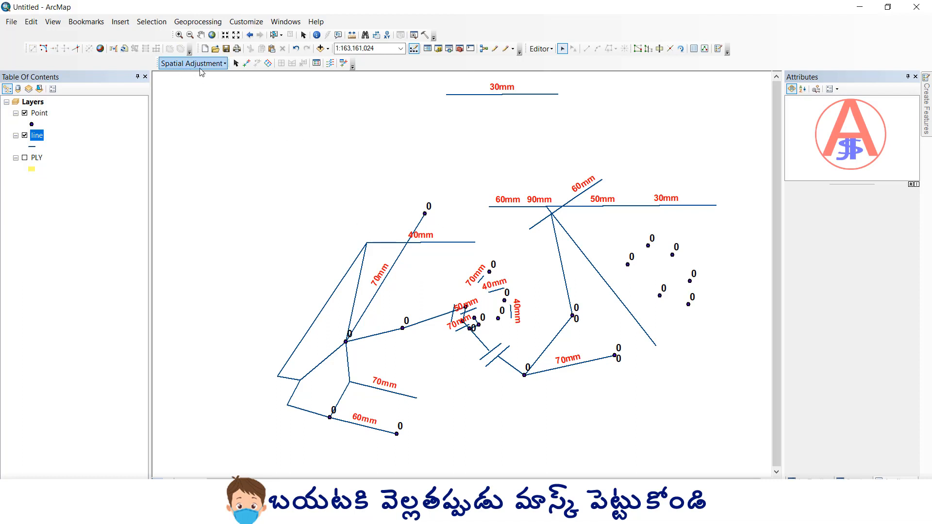
# Step: Open Attribute Transfer Mapping and set line as the source layer and Point as the target layer
pyautogui.rightClick(573, 67)
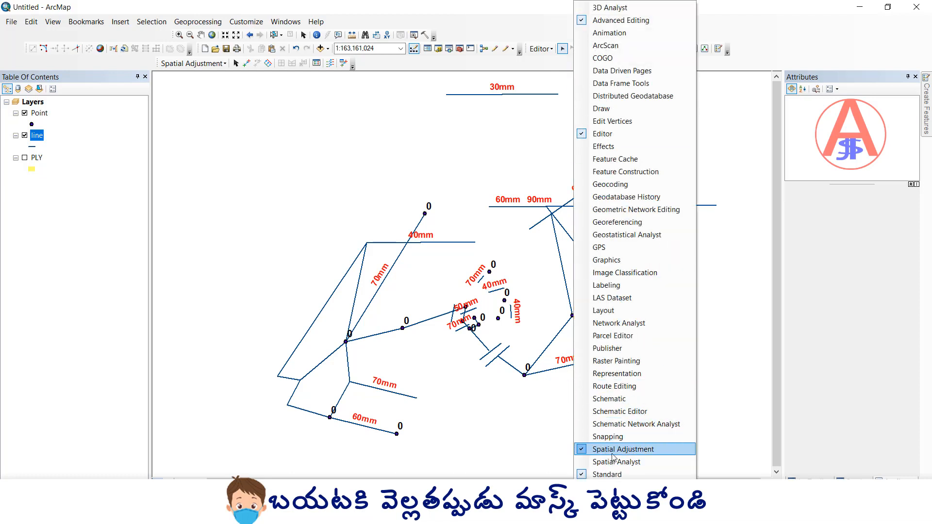
pyautogui.click(270, 104)
pyautogui.click(192, 64)
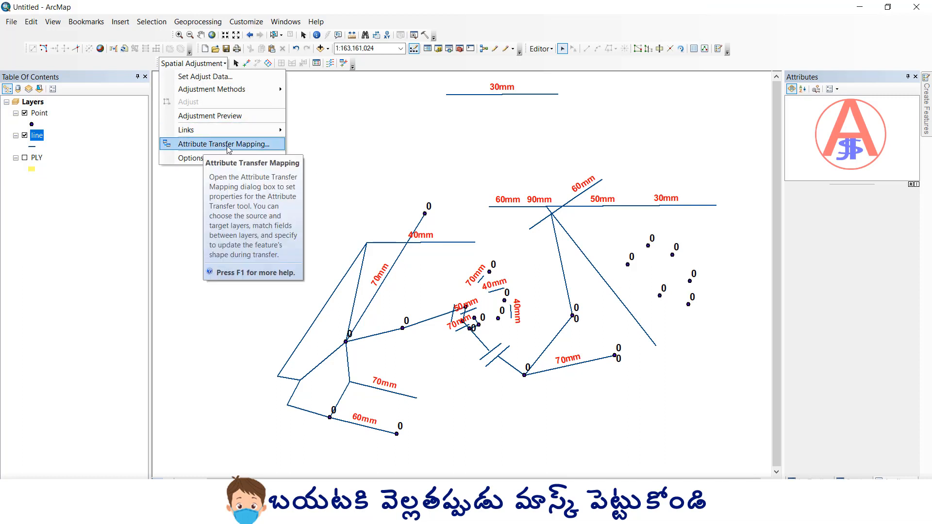
pyautogui.click(248, 146)
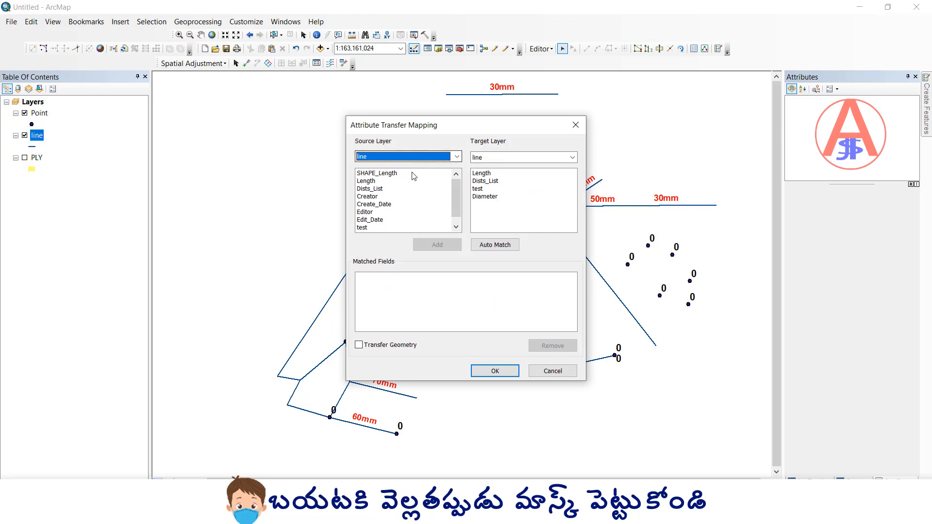
pyautogui.click(456, 156)
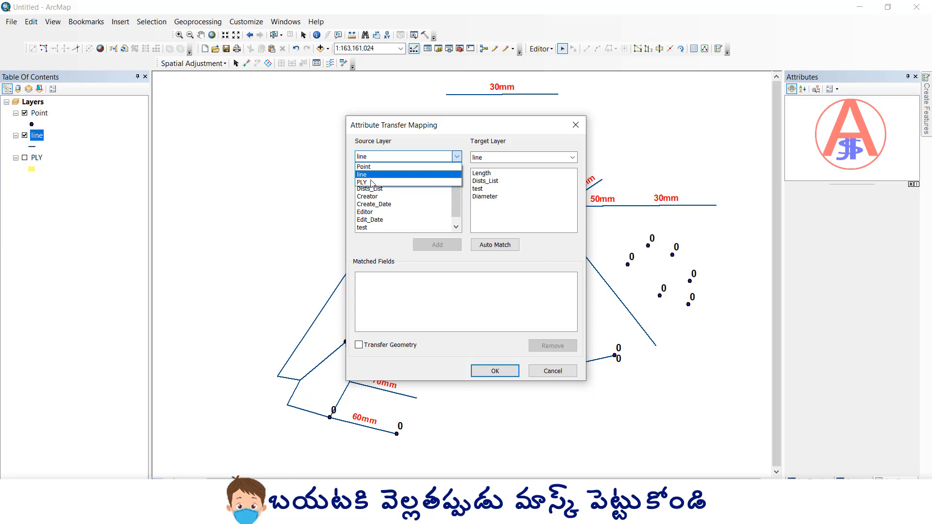
pyautogui.click(415, 159)
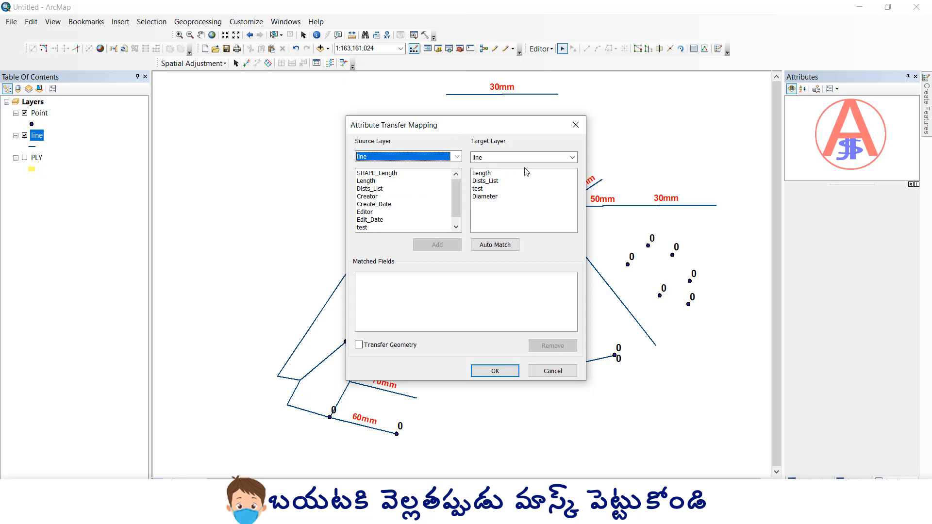
pyautogui.click(386, 160)
pyautogui.click(386, 160)
pyautogui.click(491, 160)
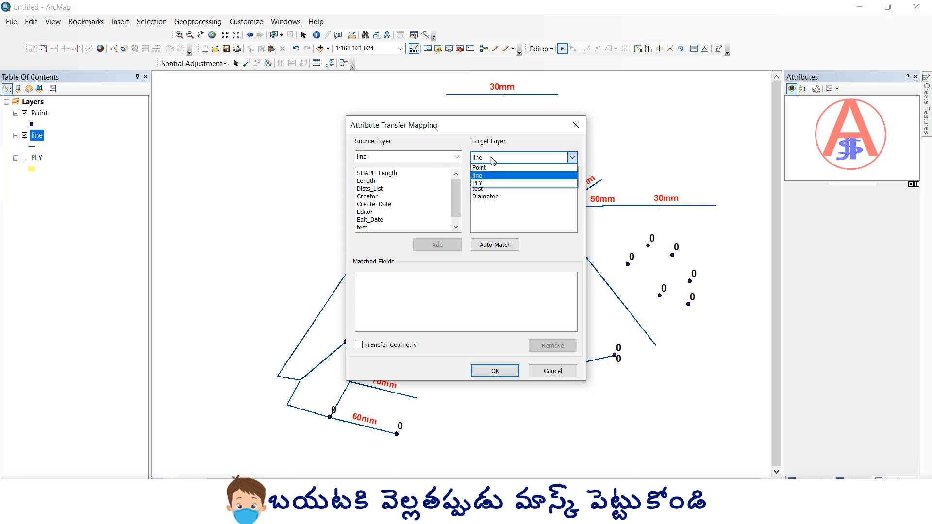
pyautogui.click(500, 168)
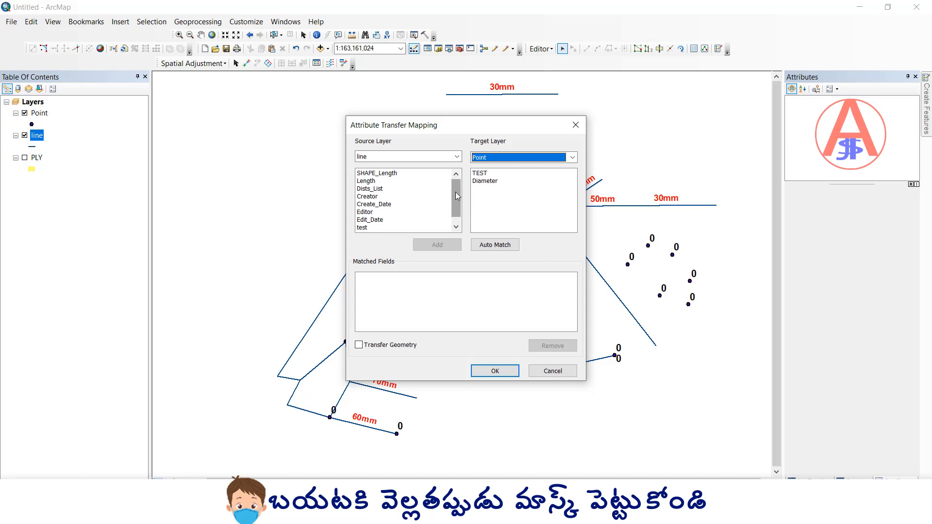
# Step: Auto-match the test and Diameter fields between the line and Point layers, and accept the mapping
pyautogui.moveTo(456, 191); pyautogui.dragTo(456, 210)
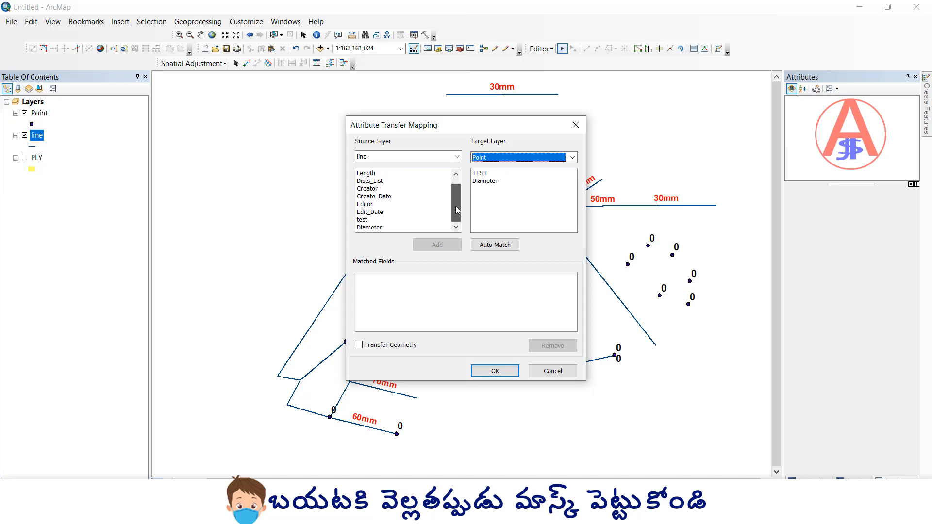
pyautogui.click(370, 227)
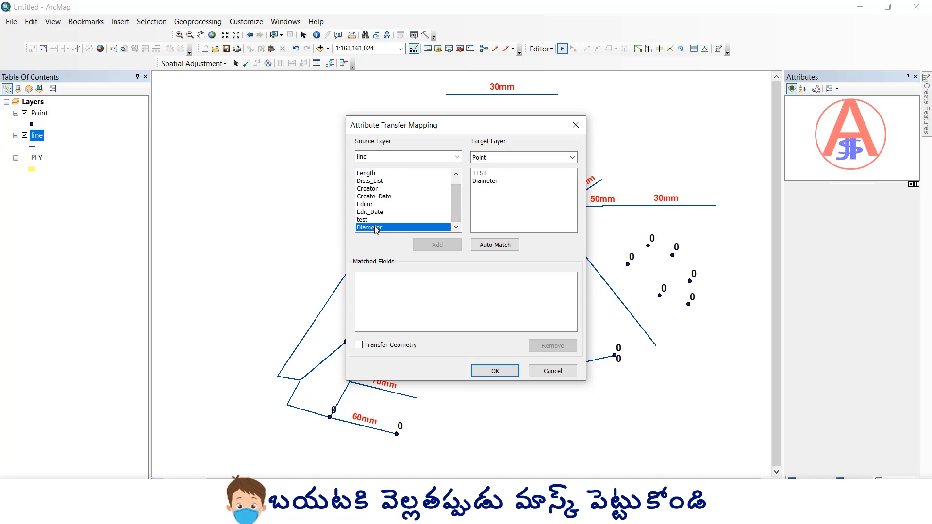
pyautogui.click(489, 182)
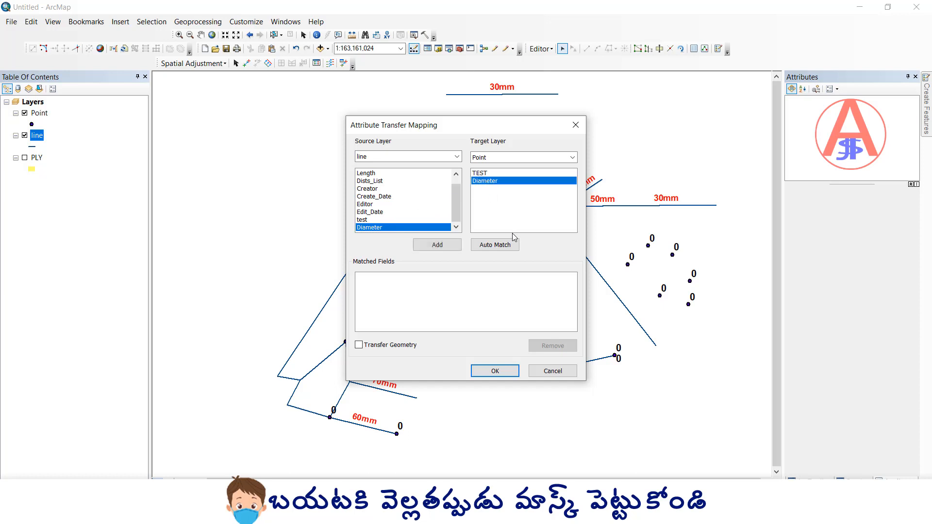
pyautogui.click(493, 247)
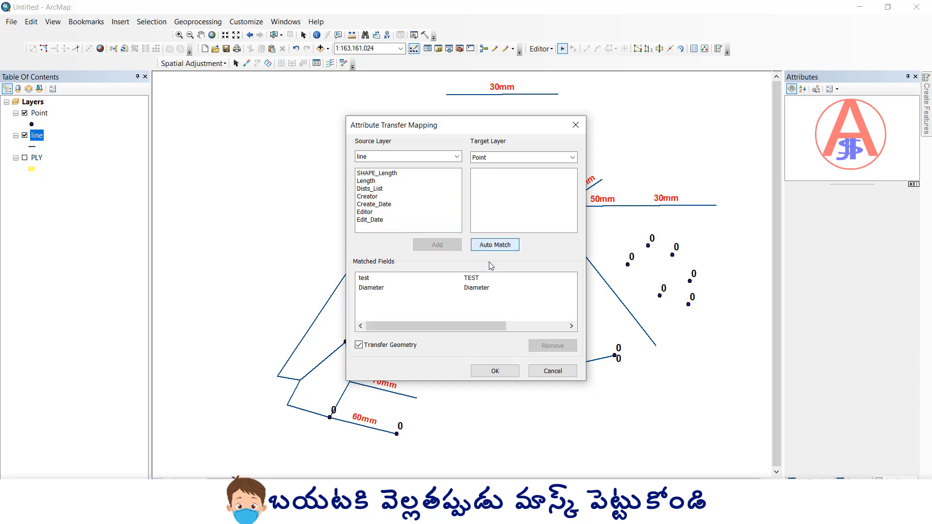
pyautogui.click(496, 371)
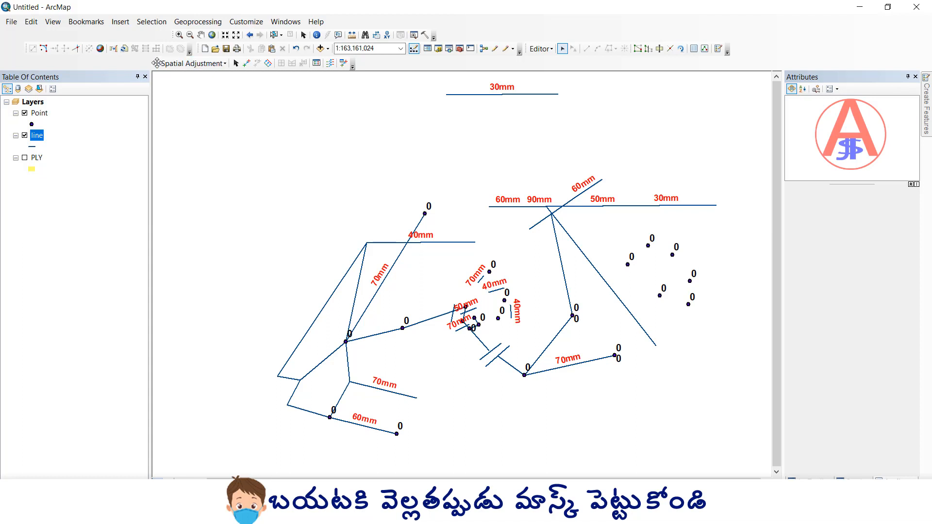
# Step: Undock the Spatial Adjustment toolbar and use Attribute Transfer to copy the long diagonal 70mm line's attributes to the point at its upper end
pyautogui.moveTo(157, 64); pyautogui.dragTo(166, 106)
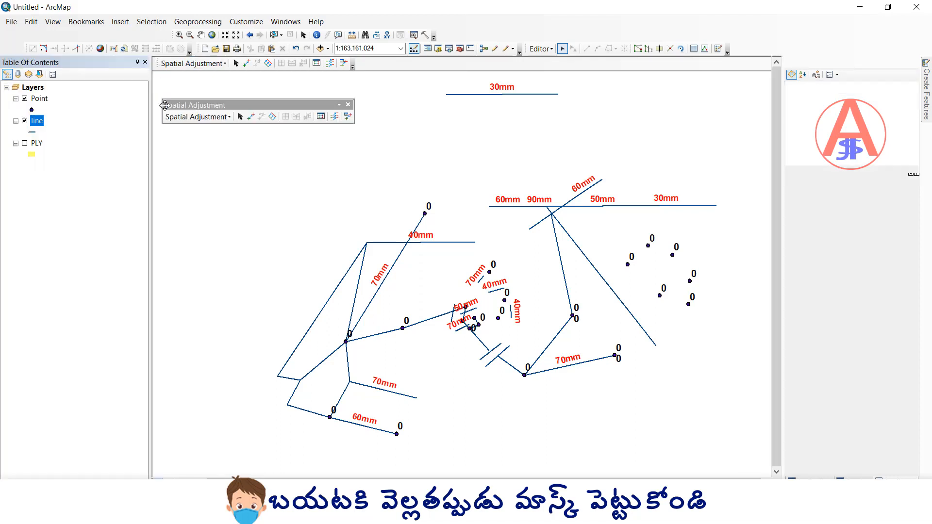
pyautogui.click(349, 117)
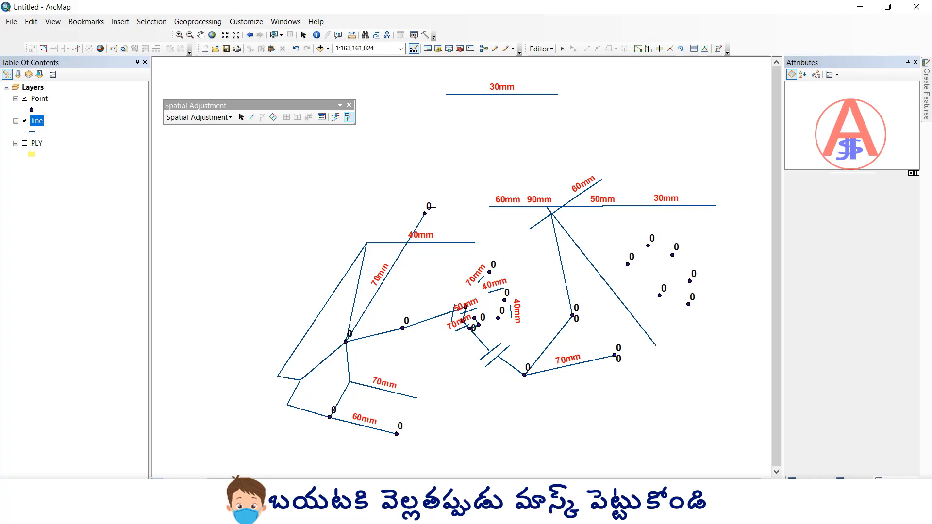
pyautogui.click(394, 265)
pyautogui.click(425, 213)
pyautogui.scroll(1, 430, 217)
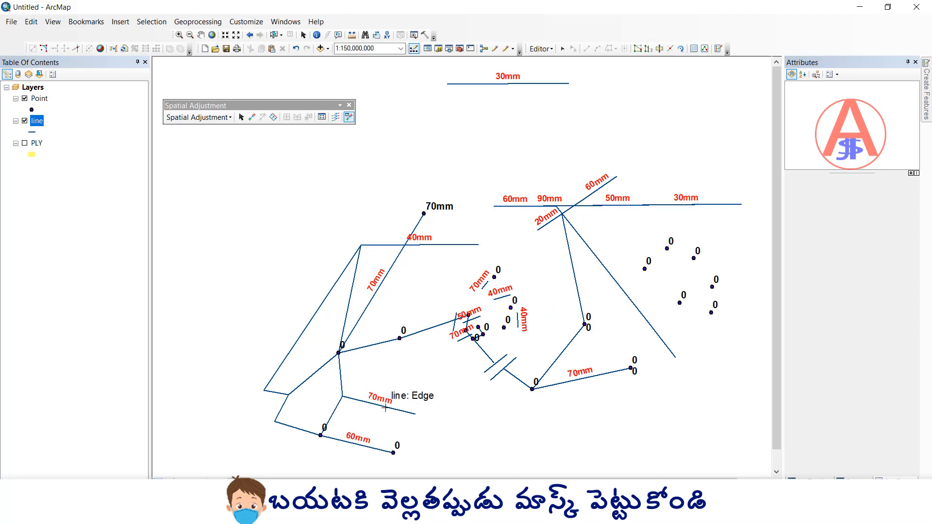
pyautogui.click(623, 204)
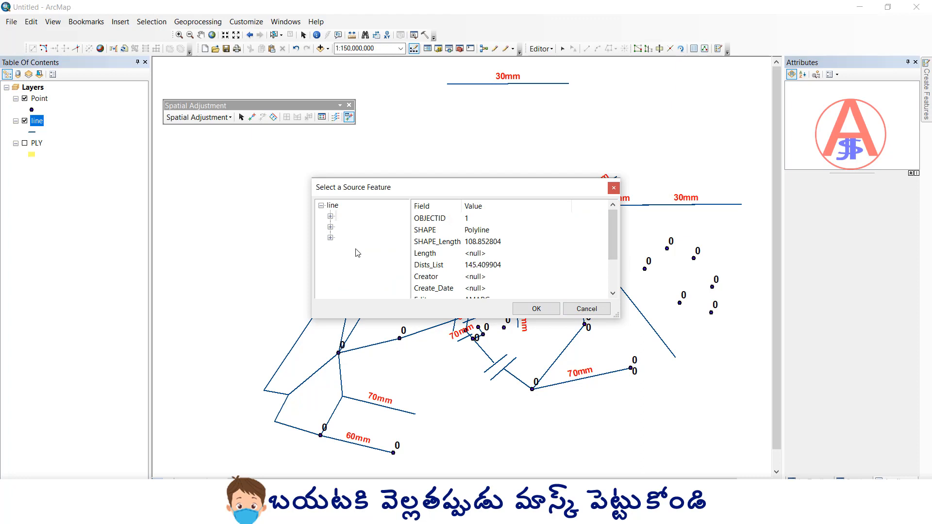
pyautogui.click(586, 309)
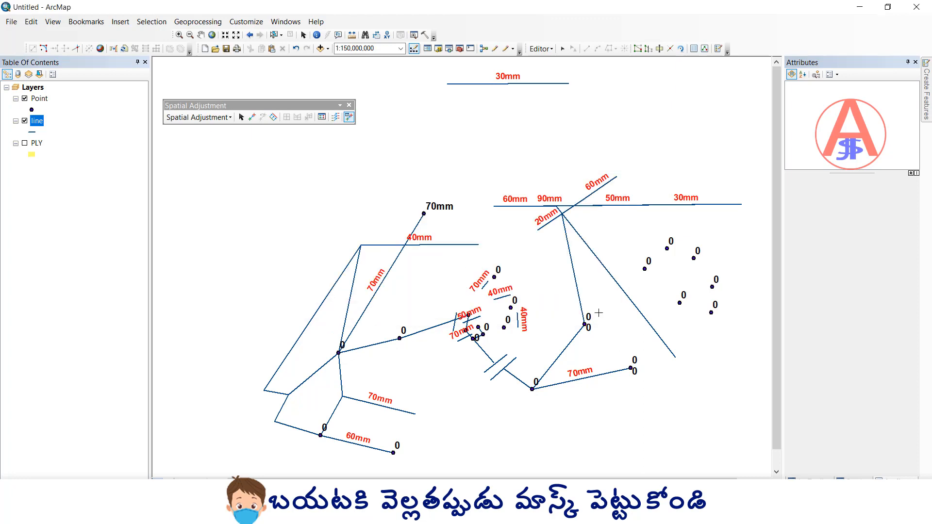
# Step: Transfer the lower-right 70mm line's attributes to two isolated points on the right, and the short slanted 40mm line's attributes to a third
pyautogui.click(591, 376)
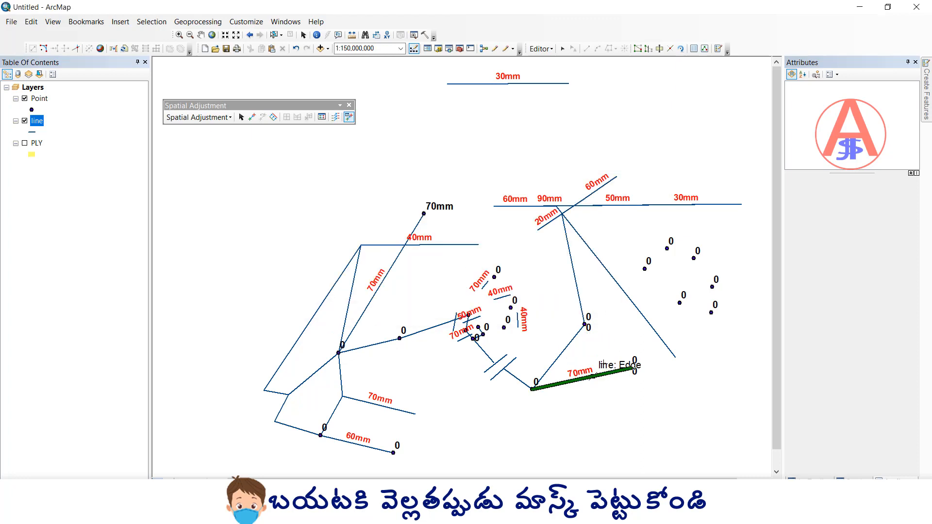
pyautogui.click(645, 268)
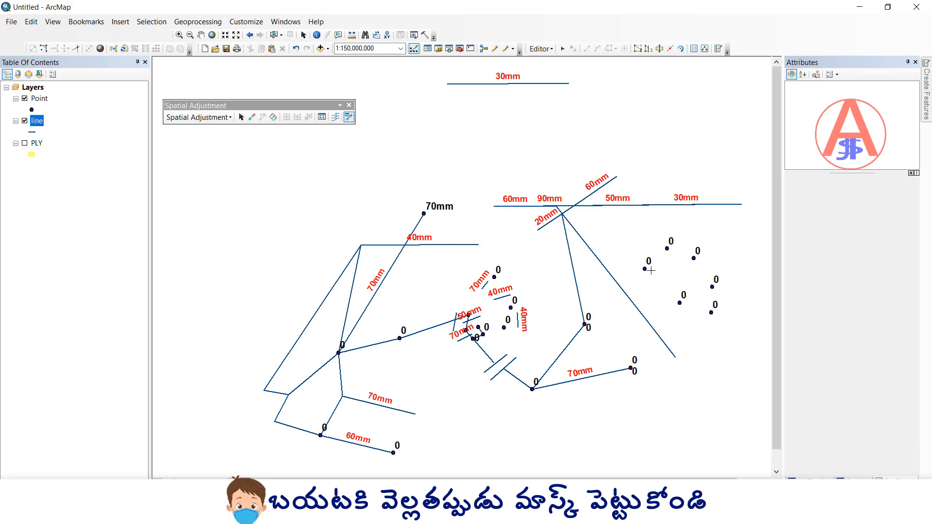
pyautogui.click(601, 374)
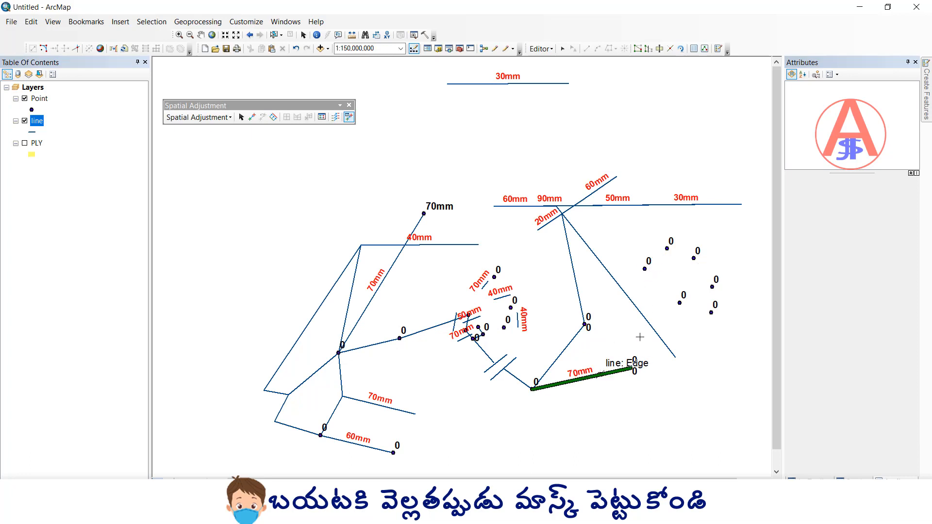
pyautogui.click(679, 301)
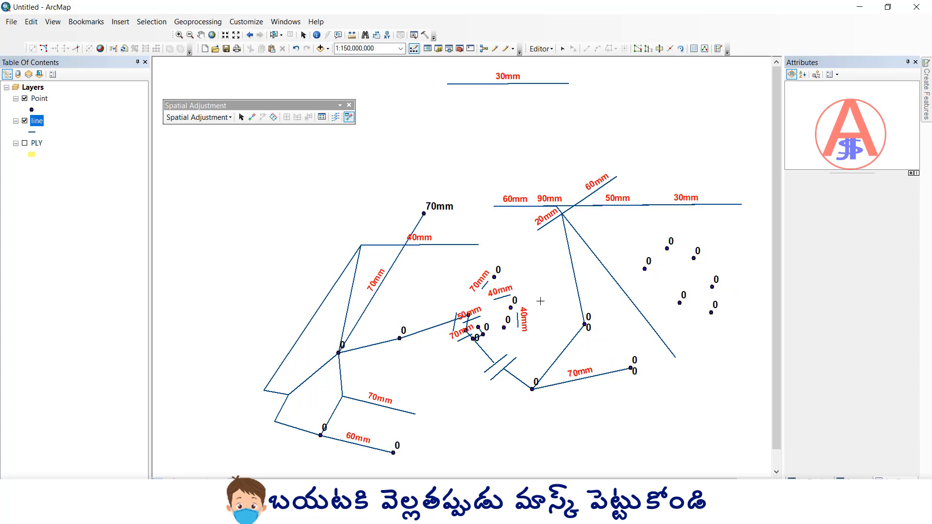
pyautogui.click(501, 297)
pyautogui.click(693, 258)
pyautogui.scroll(2, 692, 280)
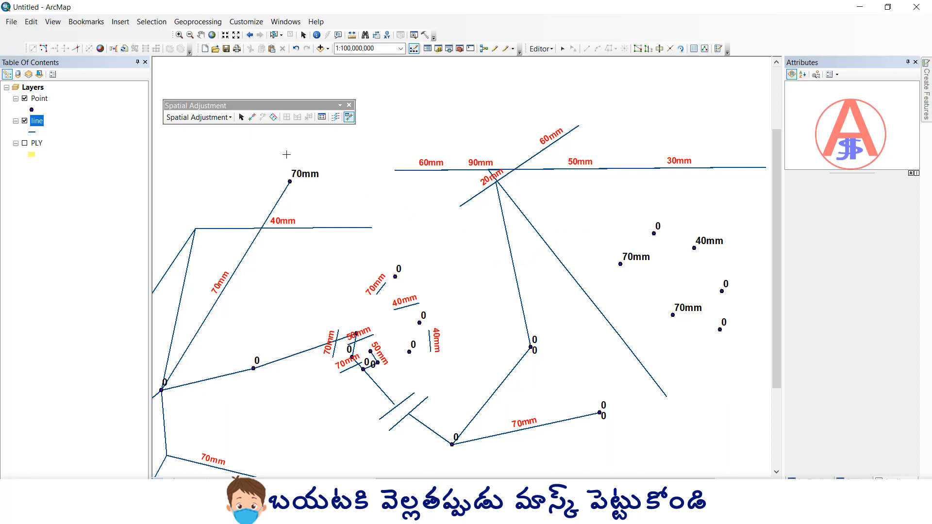
# Step: Change the attribute transfer target layer to line, auto-match the Length, Dists_List, test and Diameter fields, and accept with Transfer Geometry enabled
pyautogui.click(206, 118)
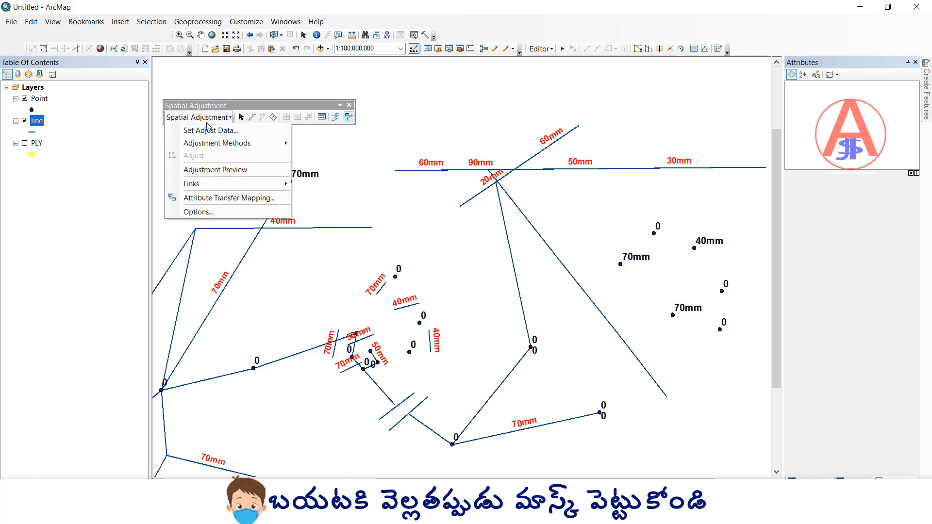
pyautogui.click(212, 199)
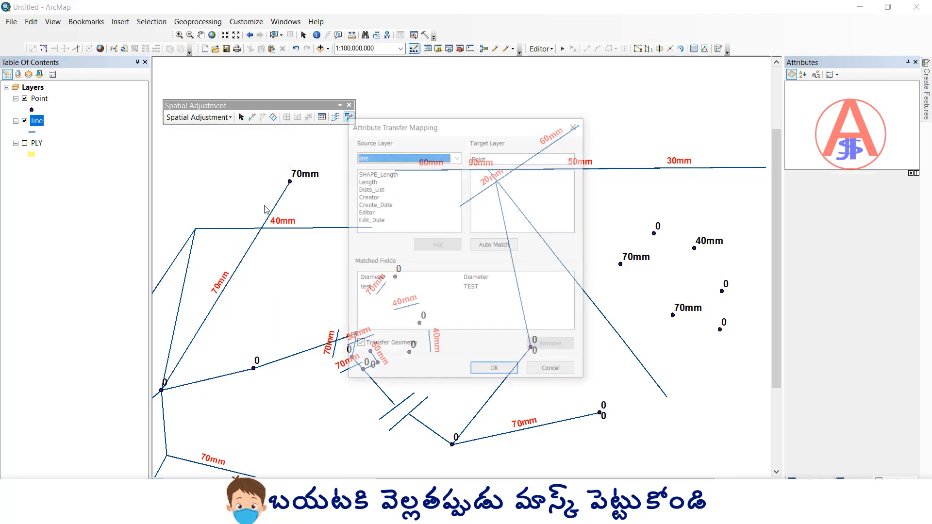
pyautogui.click(502, 159)
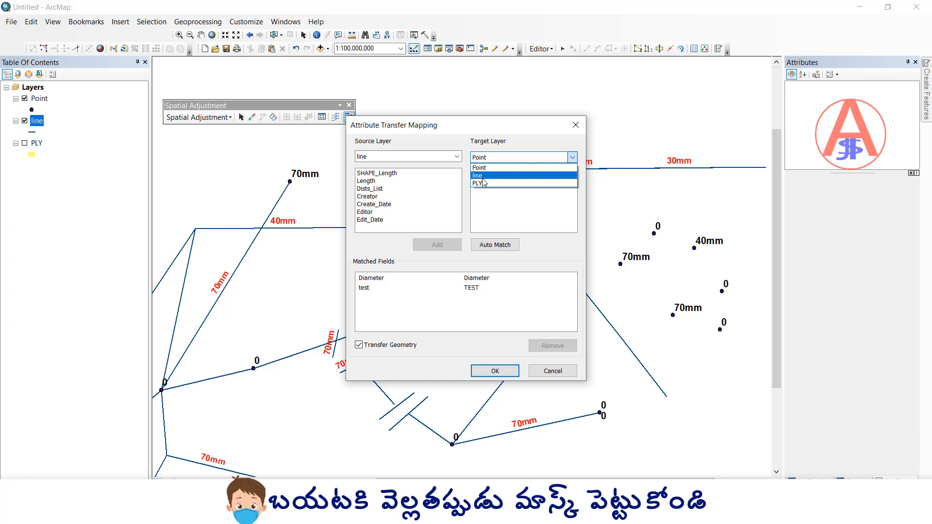
pyautogui.click(482, 177)
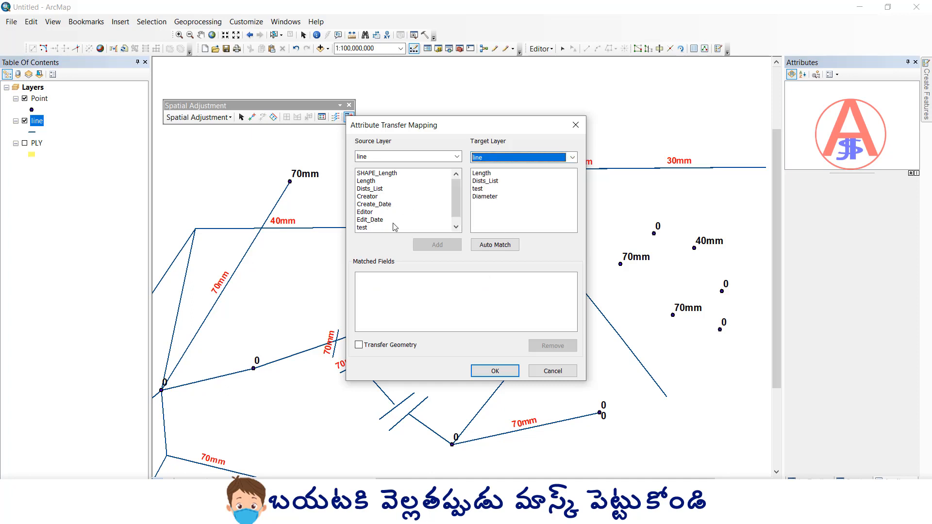
pyautogui.scroll(-1, 394, 227)
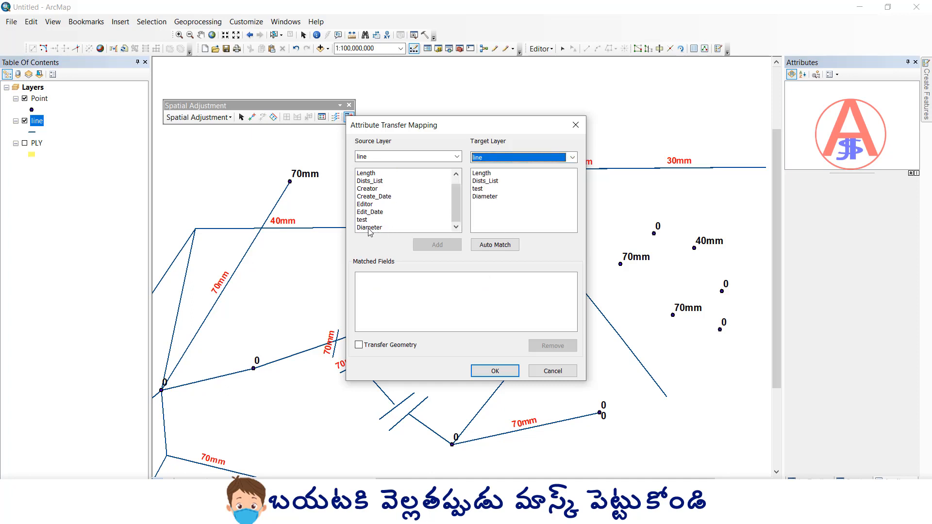
pyautogui.click(369, 227)
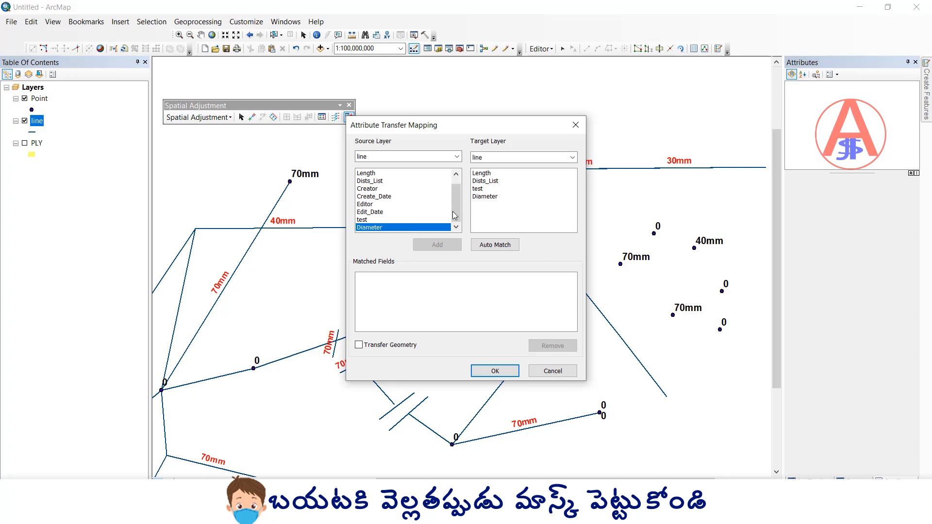
pyautogui.click(485, 197)
pyautogui.click(495, 245)
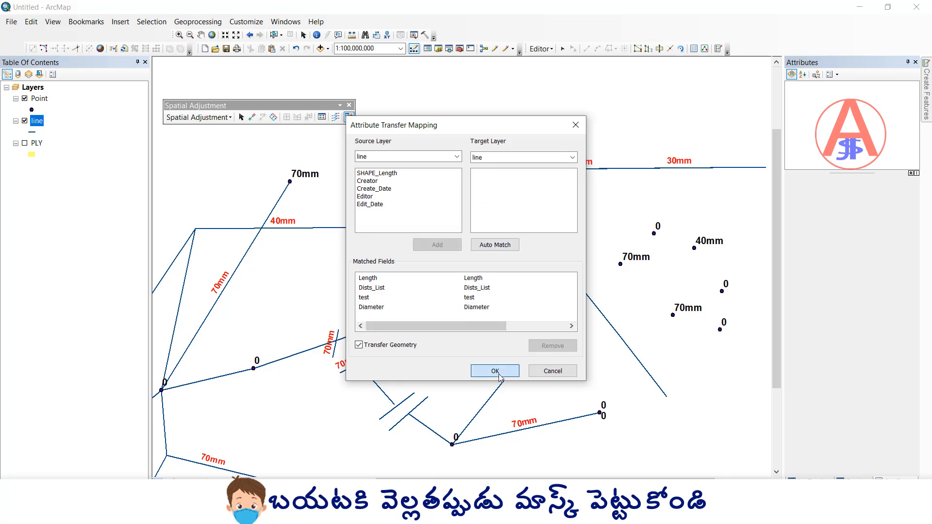
pyautogui.click(495, 370)
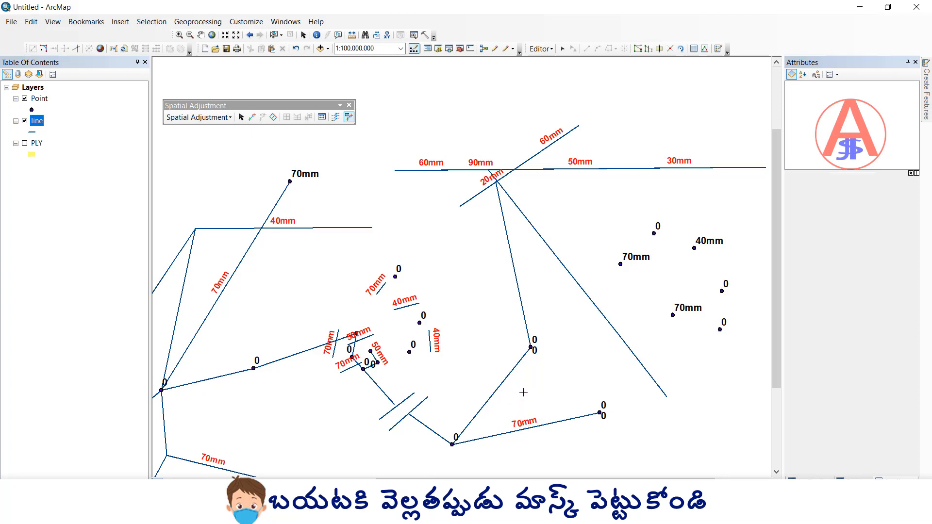
# Step: Transfer the lower-right 70mm line's attributes and geometry to the short vertical 40mm line
pyautogui.click(528, 426)
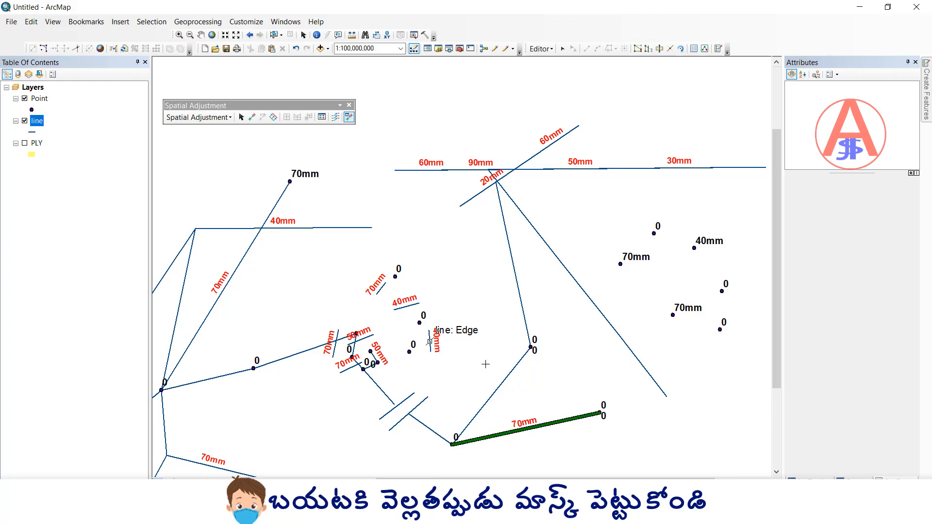
pyautogui.scroll(1, 439, 364)
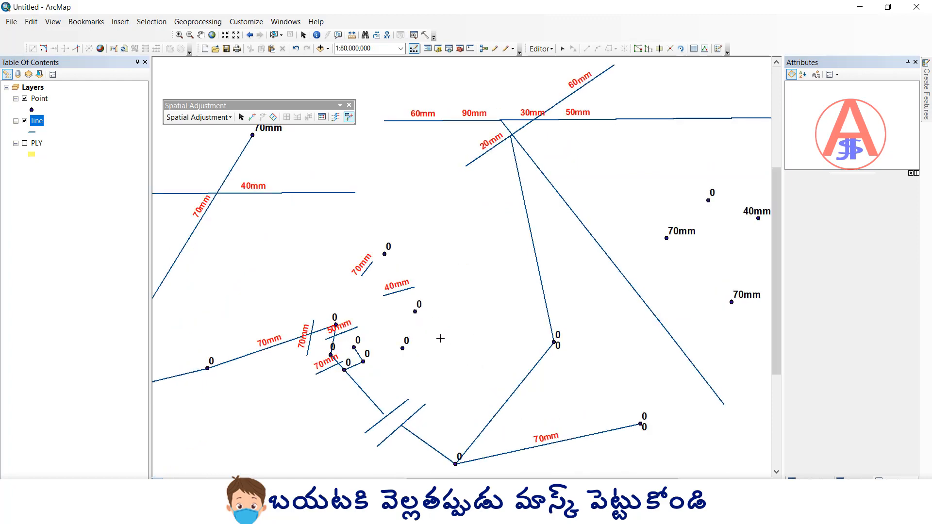
# Step: Turn off Transfer Geometry in the line-to-line attribute transfer mapping and accept it
pyautogui.scroll(-1, 497, 256)
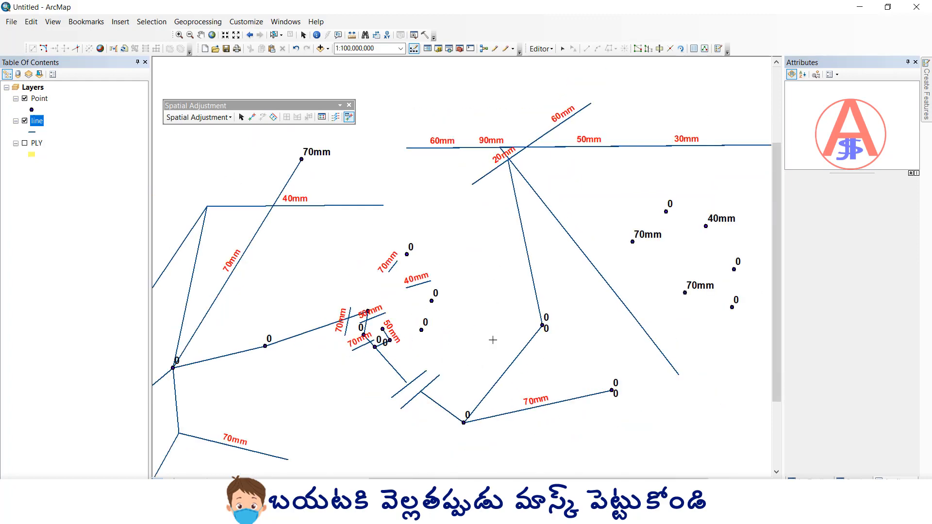
pyautogui.click(199, 117)
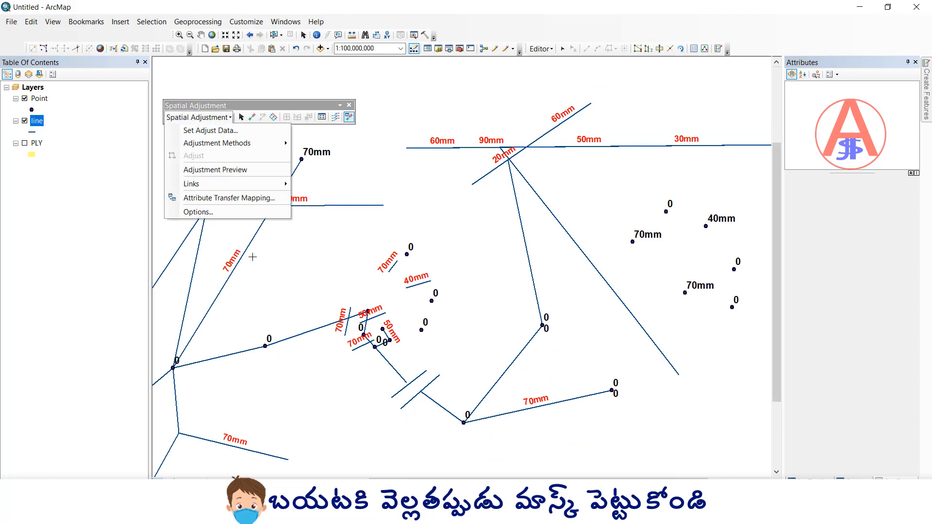
pyautogui.click(204, 209)
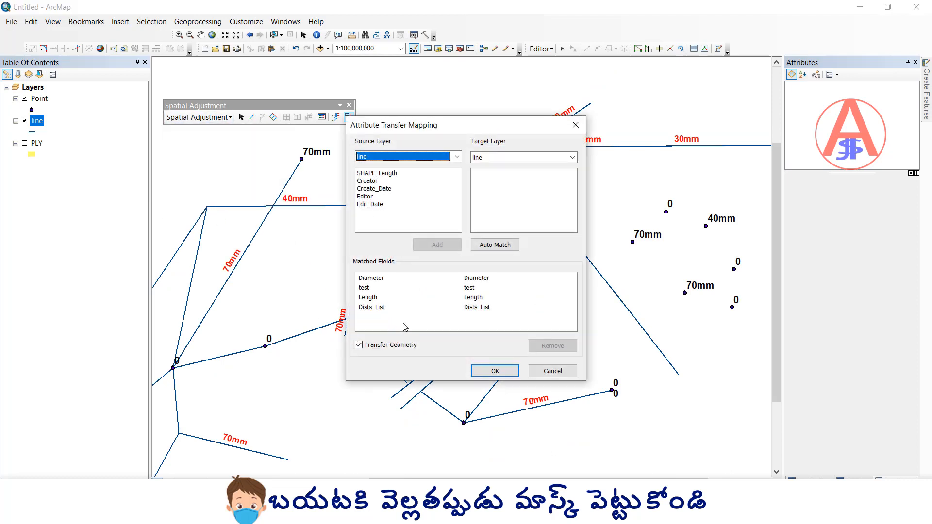
pyautogui.click(364, 346)
pyautogui.click(364, 348)
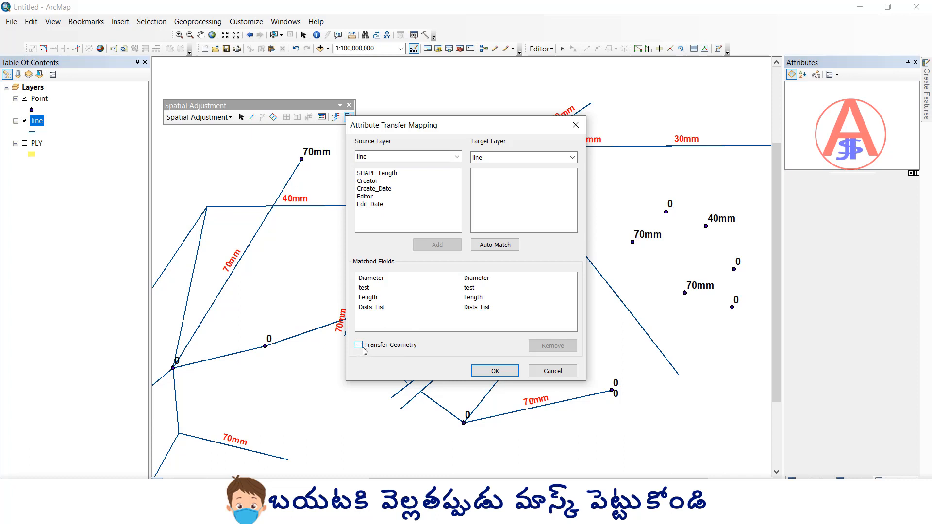
pyautogui.click(498, 370)
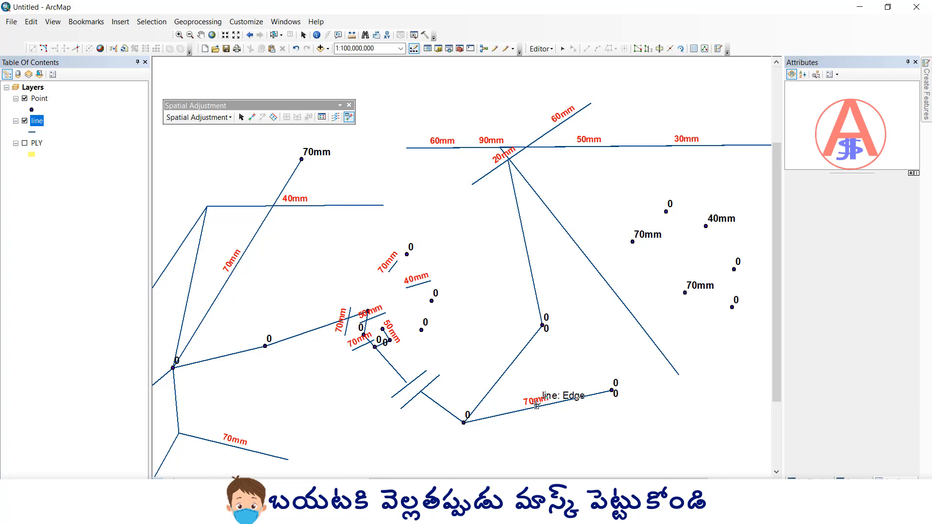
# Step: Dismiss the source feature choice and delete the duplicate feature overlapping the lower-right 70mm line
pyautogui.click(536, 406)
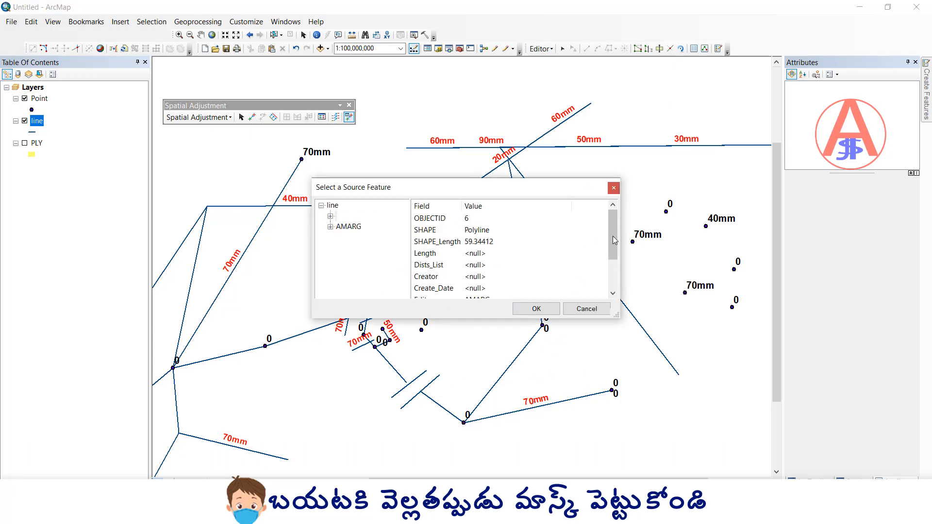
pyautogui.click(612, 190)
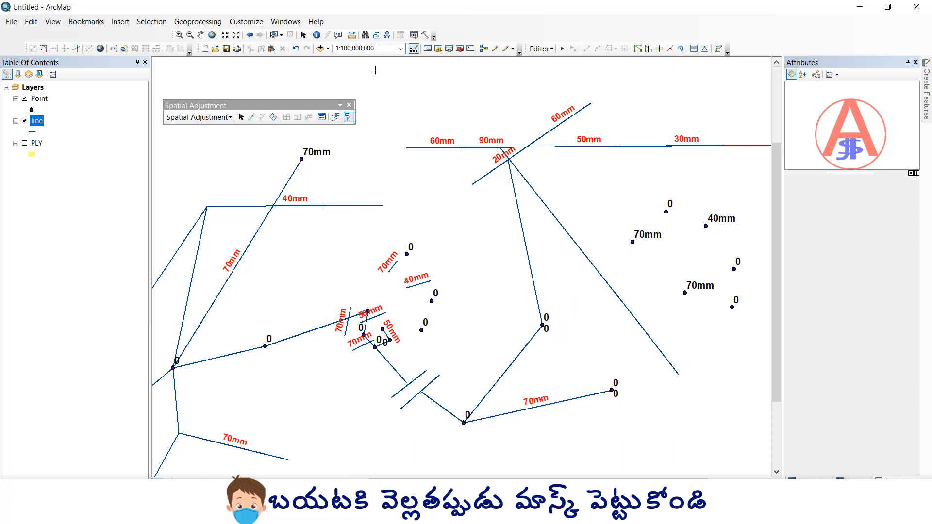
pyautogui.click(577, 398)
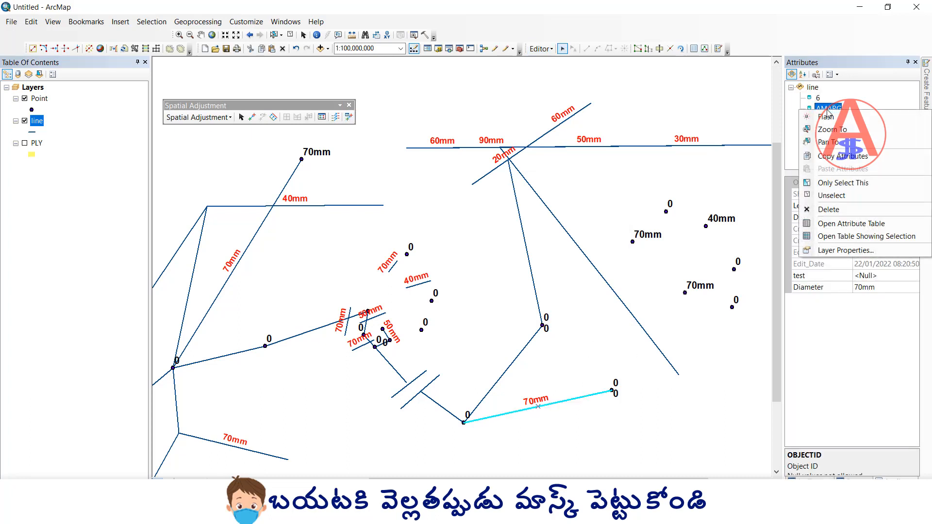
pyautogui.click(828, 209)
pyautogui.click(536, 397)
# Step: Use Attribute Transfer to copy the lower-right 70mm line's attributes to the unlabelled slanted line rising from its lower end
pyautogui.click(348, 118)
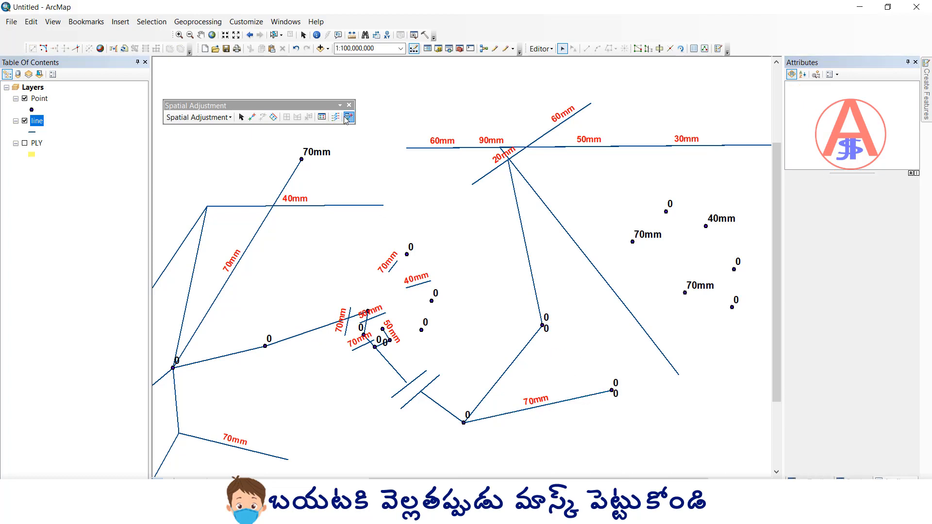
pyautogui.click(555, 404)
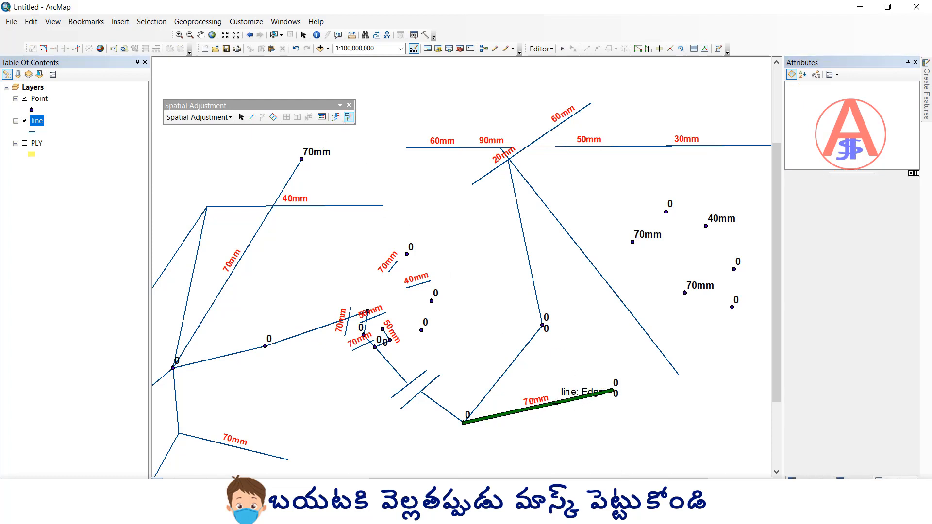
pyautogui.click(519, 359)
# Step: Transfer the lower-left 70mm line's attributes to the long outer diagonal line on the left and to the zigzag line beside it
pyautogui.scroll(3, 558, 365)
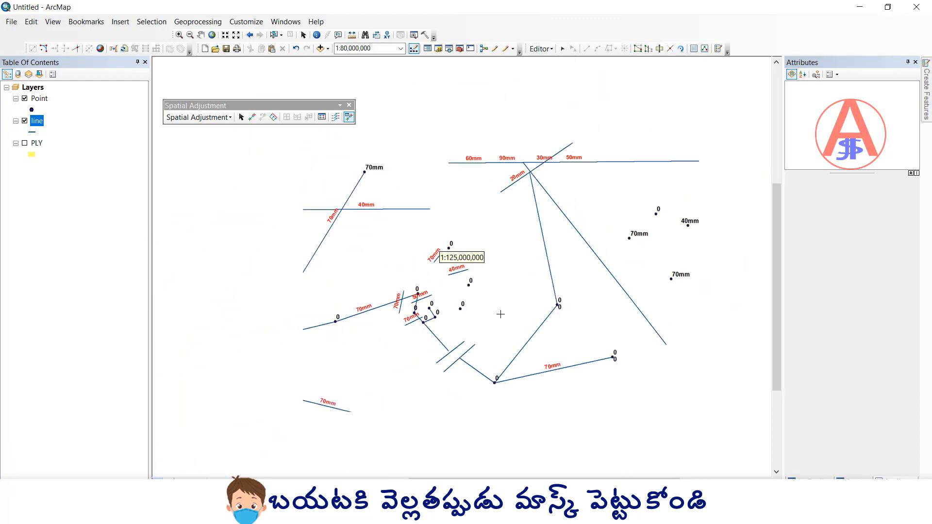
pyautogui.click(303, 400)
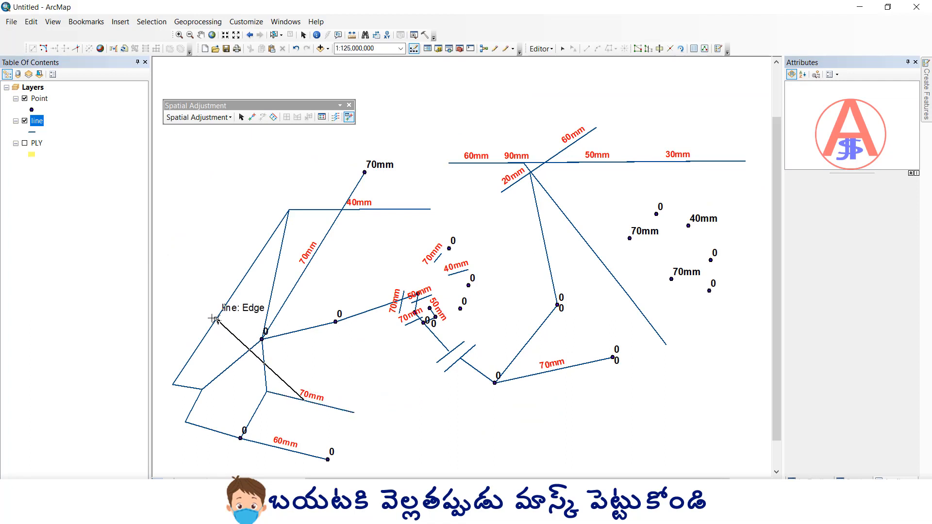
pyautogui.click(213, 321)
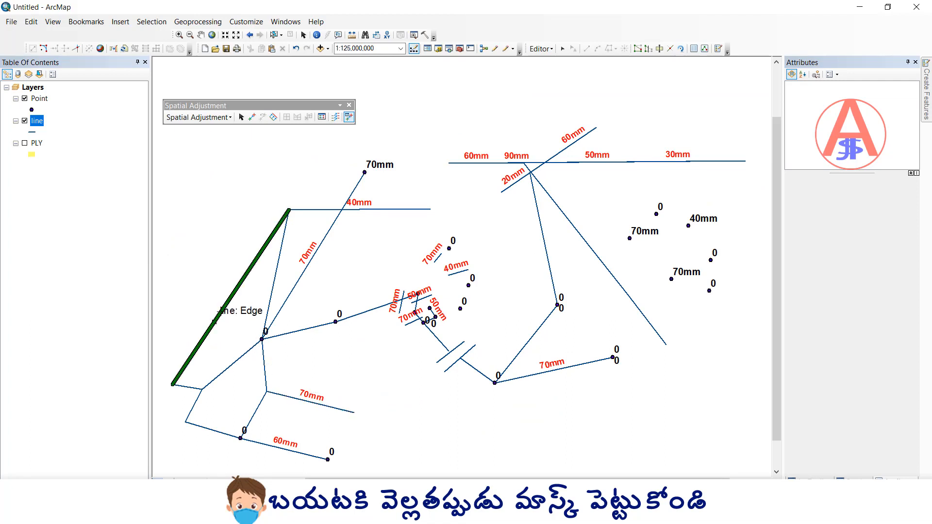
pyautogui.click(304, 401)
pyautogui.click(254, 414)
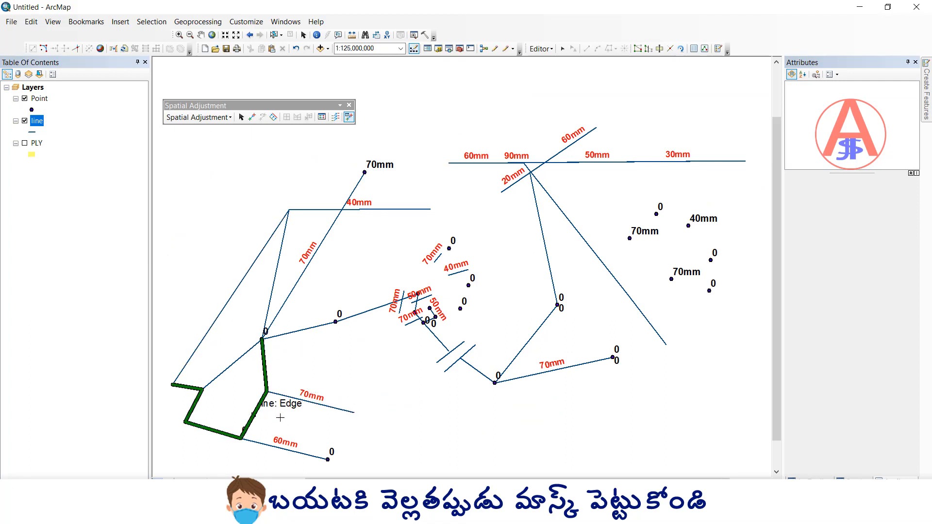
# Step: Transfer the upper-left horizontal 40mm line's attributes to the long outer diagonal line on the left
pyautogui.scroll(2, 211, 426)
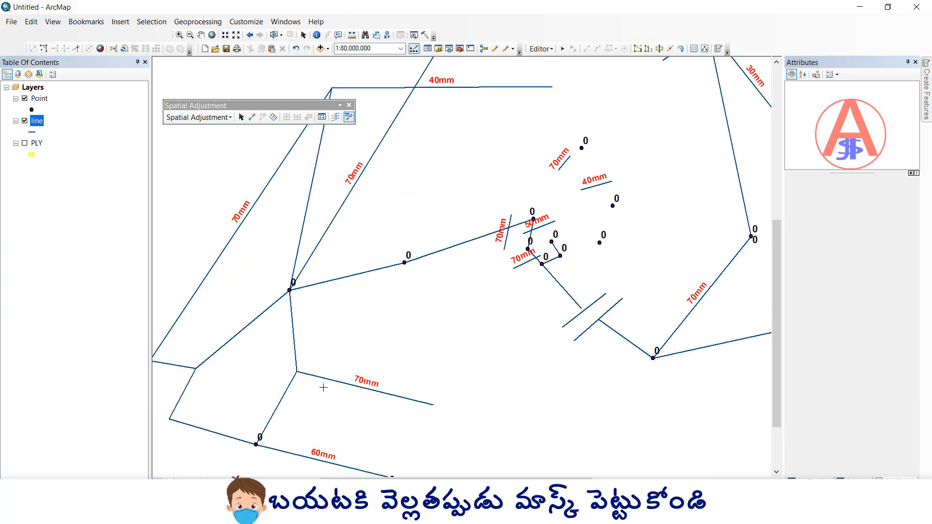
pyautogui.scroll(-1, 395, 333)
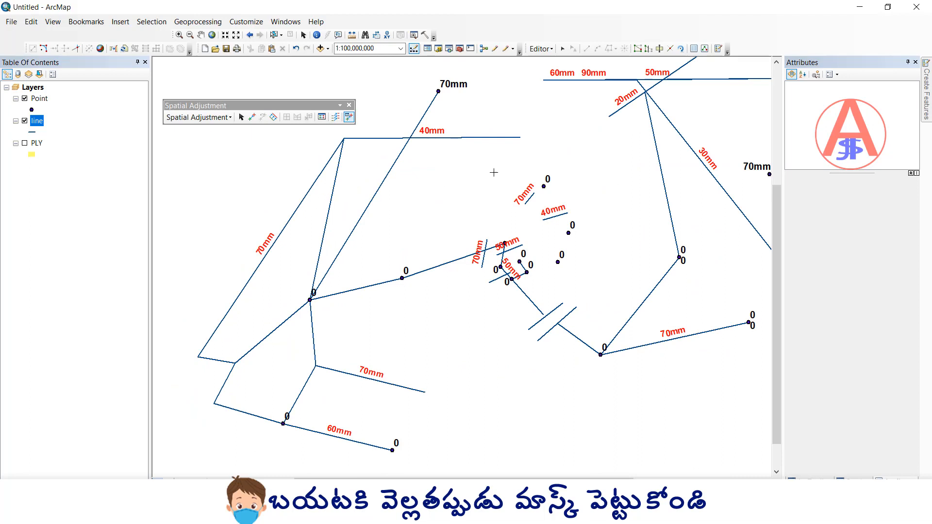
pyautogui.click(454, 138)
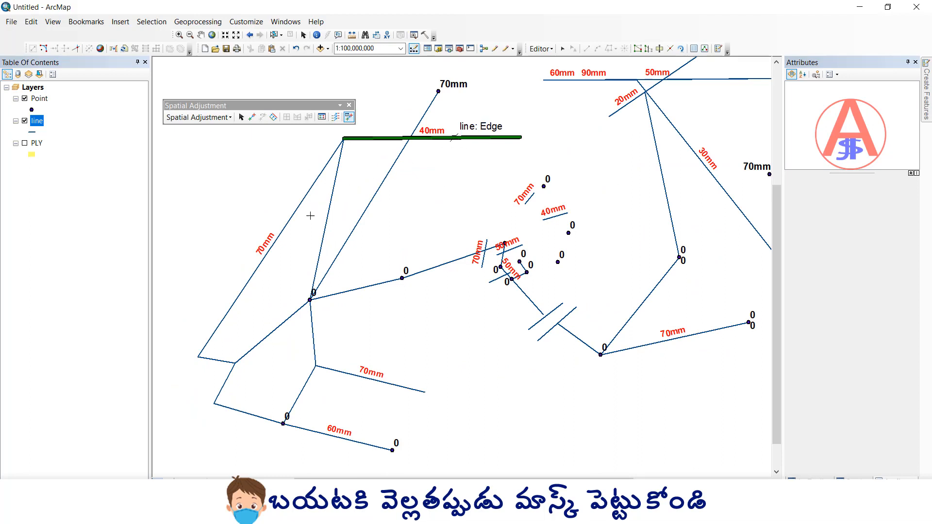
pyautogui.click(285, 228)
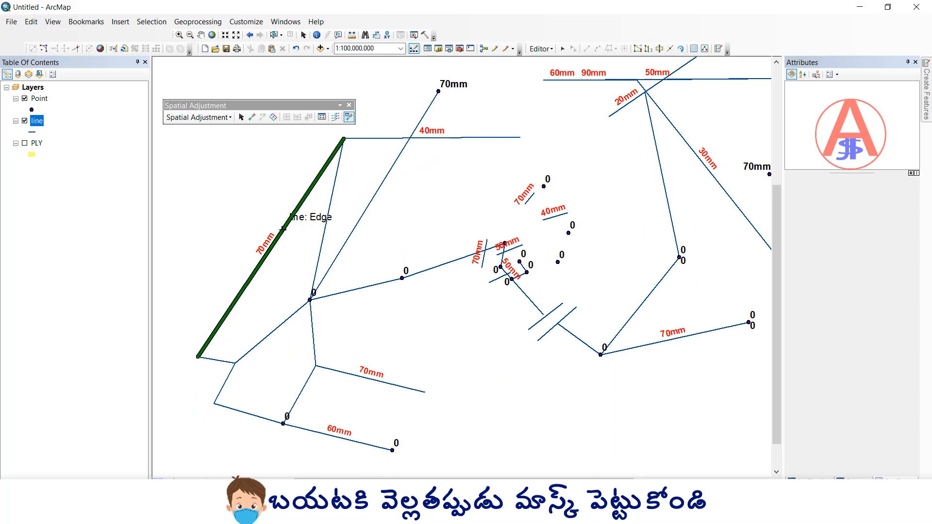
pyautogui.scroll(-1, 280, 269)
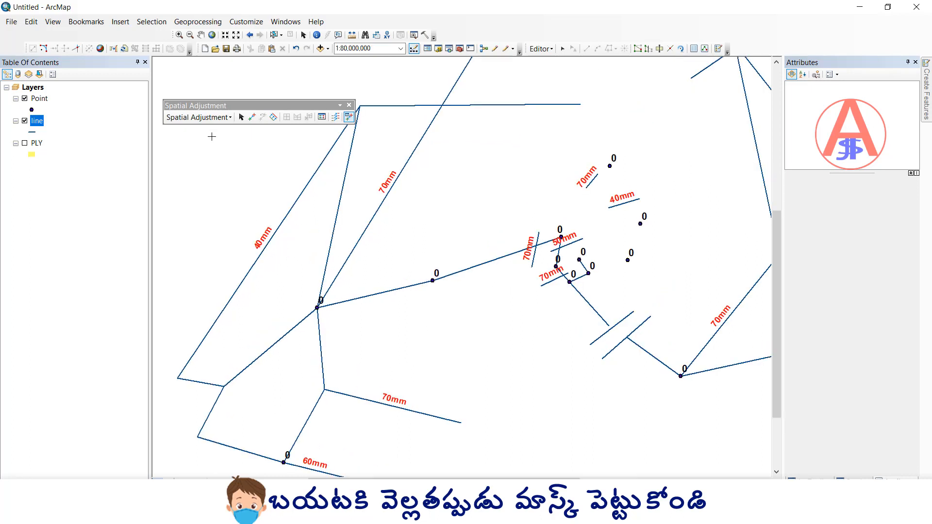
# Step: Set both the source and the target layer of the attribute transfer mapping to Point
pyautogui.scroll(2, 476, 252)
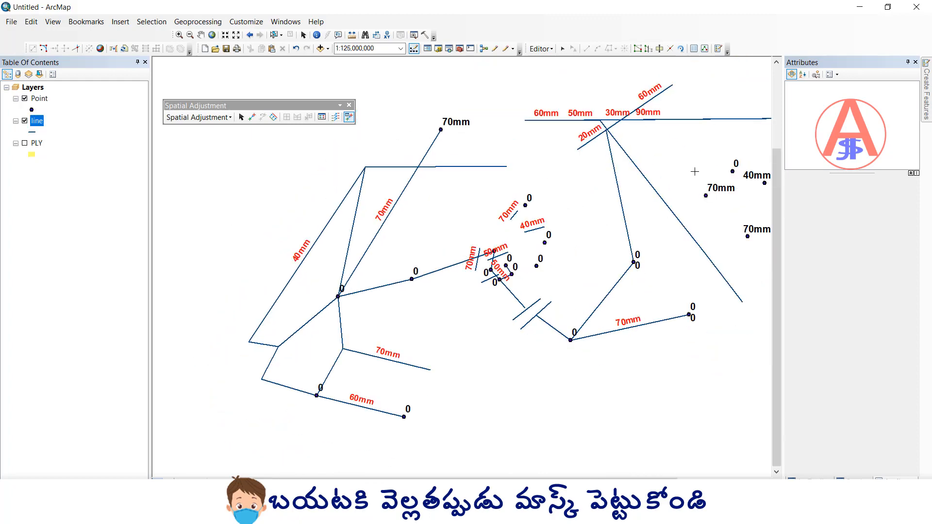
pyautogui.rightClick(585, 198)
pyautogui.click(677, 162)
pyautogui.moveTo(678, 164); pyautogui.dragTo(548, 193)
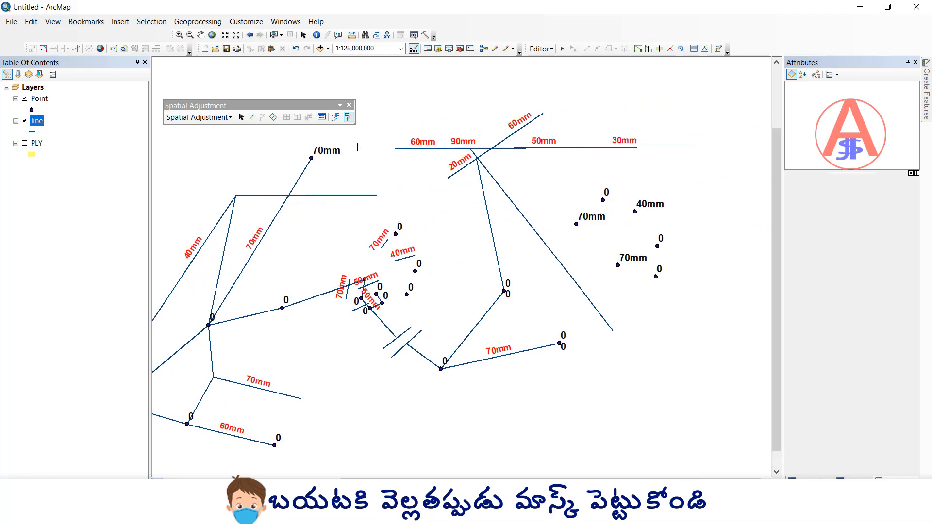
pyautogui.click(198, 117)
pyautogui.click(203, 198)
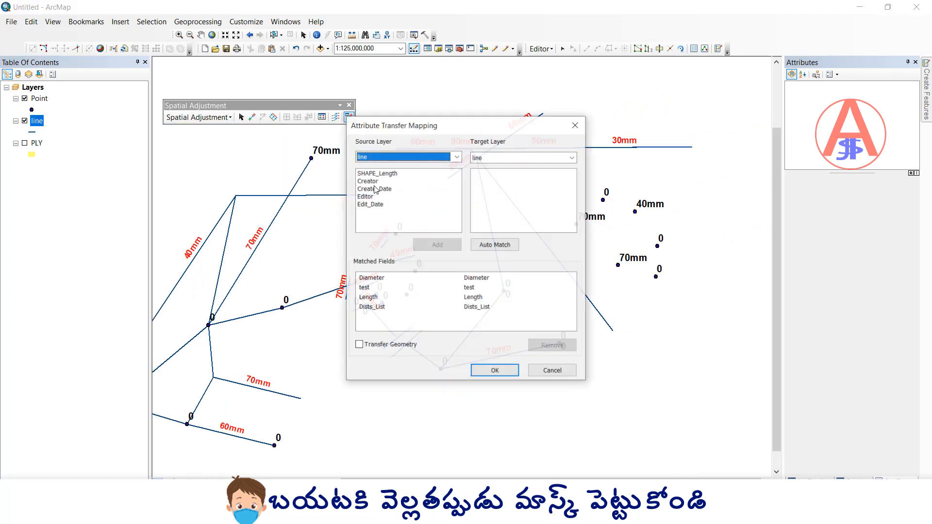
pyautogui.click(456, 156)
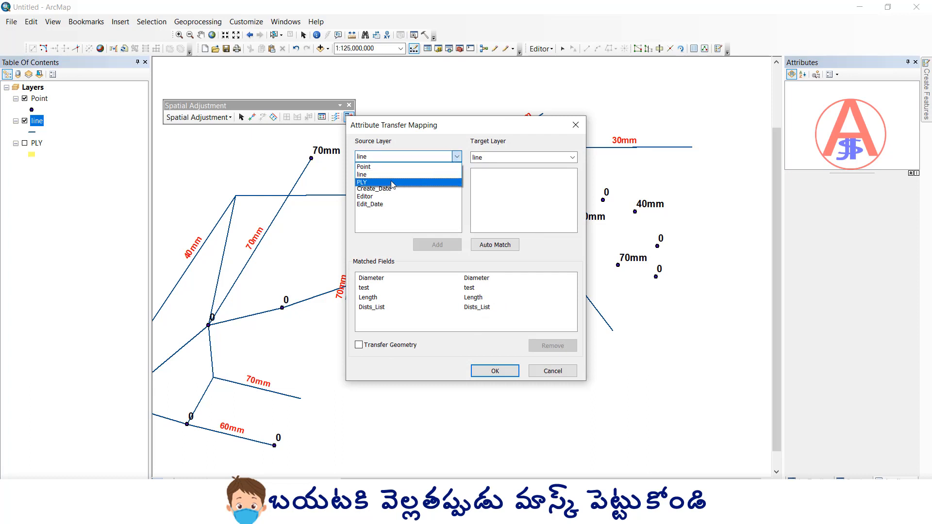
pyautogui.click(364, 167)
pyautogui.click(486, 157)
pyautogui.click(480, 167)
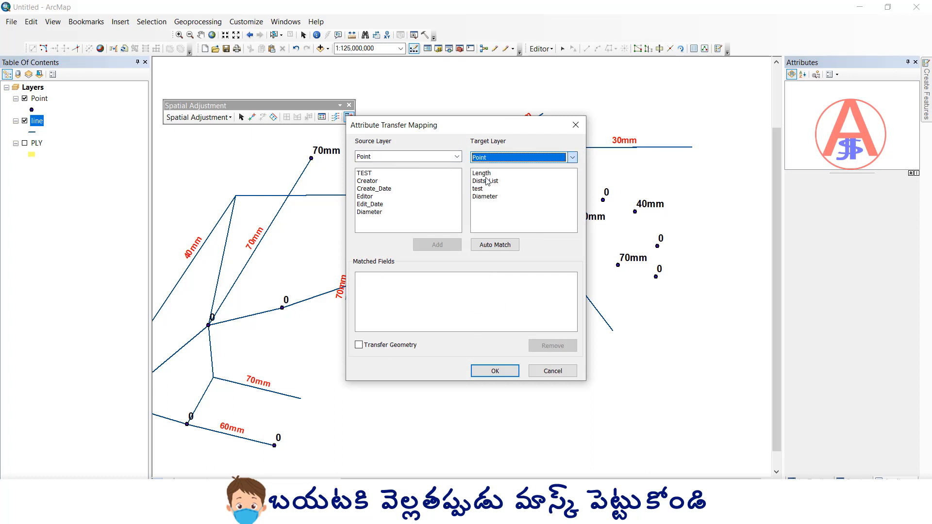
# Step: Auto-match the TEST and Diameter fields, accept the mapping, and reopen it to recheck the Transfer Geometry option before accepting again
pyautogui.click(427, 211)
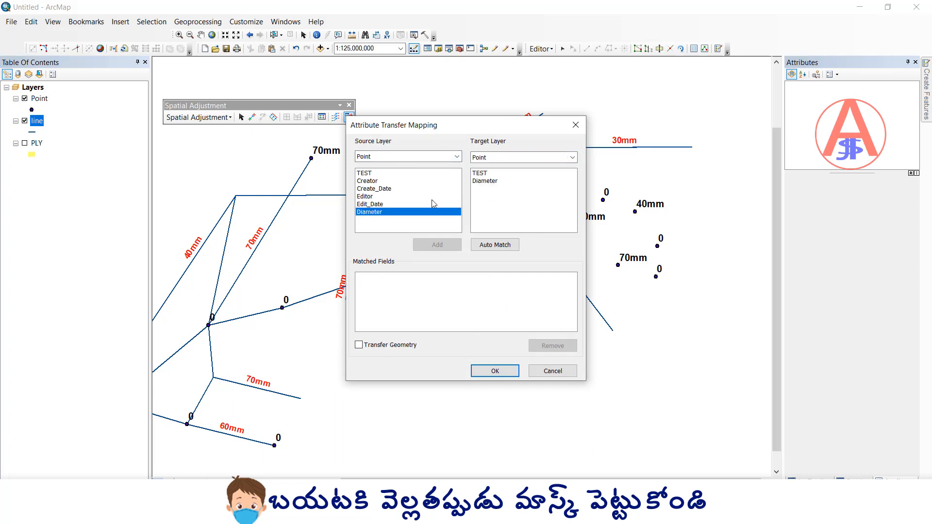
pyautogui.click(482, 181)
pyautogui.click(491, 245)
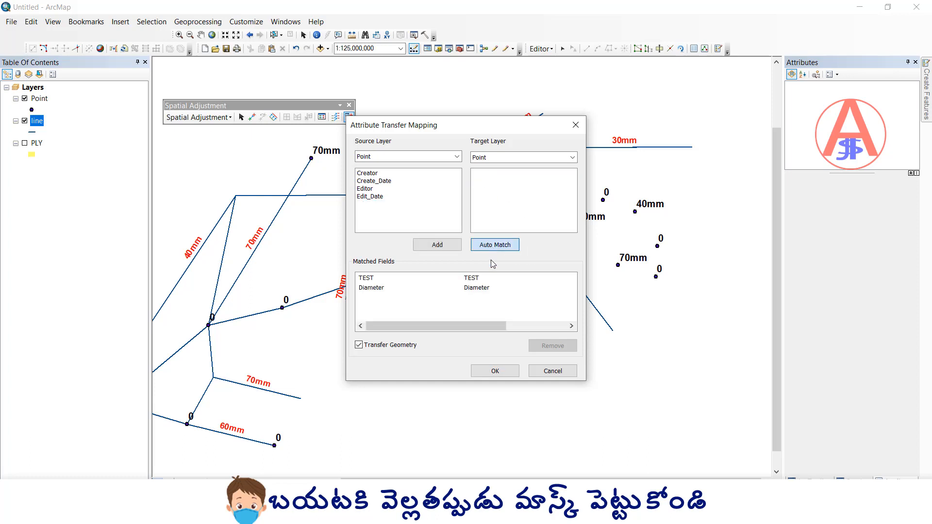
pyautogui.click(495, 370)
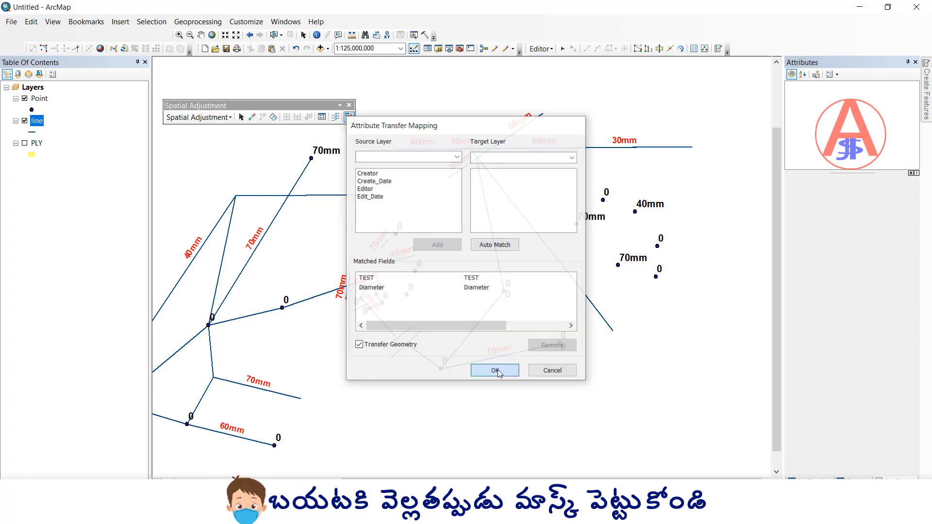
pyautogui.click(198, 117)
pyautogui.click(223, 196)
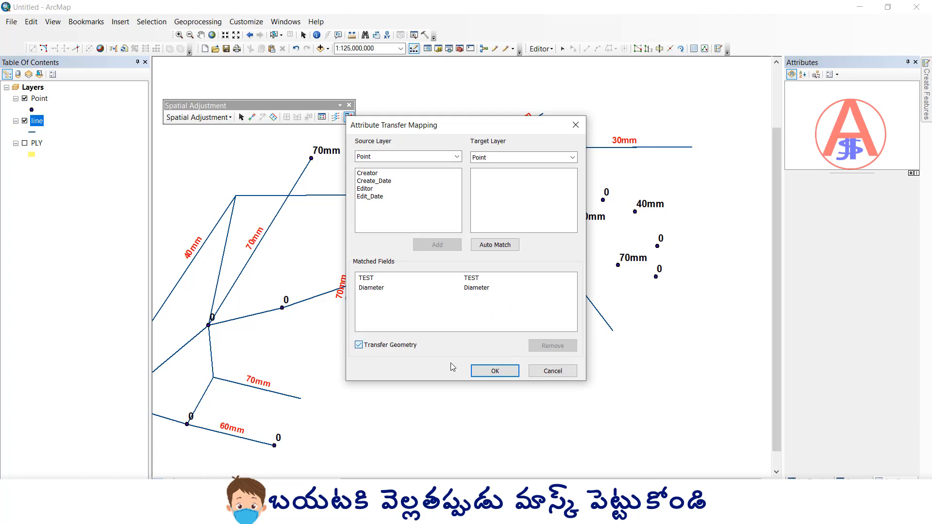
pyautogui.click(494, 370)
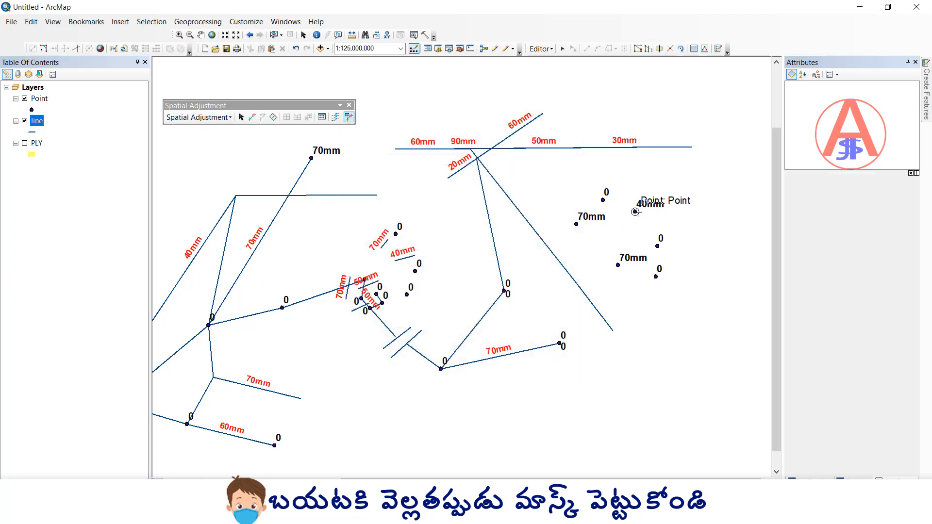
# Step: Transfer the 40mm point's attributes to the neighbouring 0 point on its upper left and the nearest 0 point below it
pyautogui.click(636, 212)
pyautogui.click(603, 199)
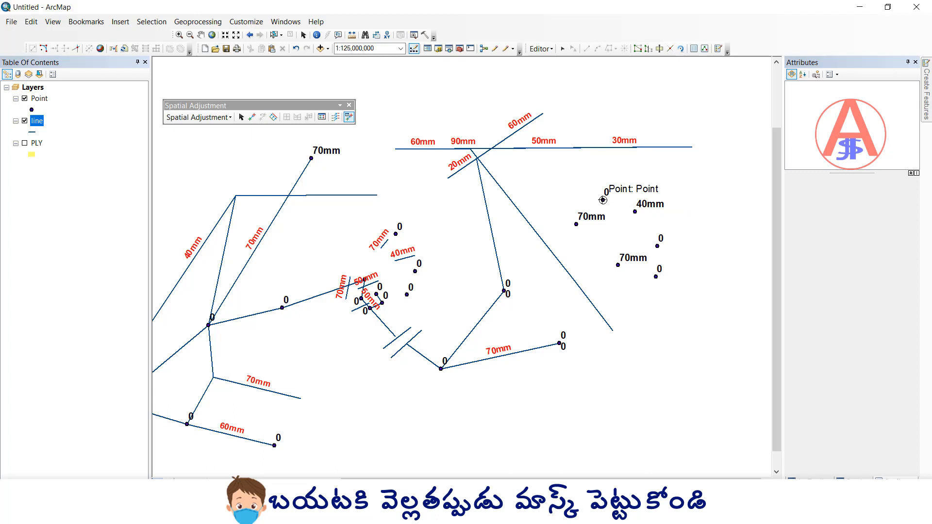
pyautogui.click(635, 212)
pyautogui.click(657, 245)
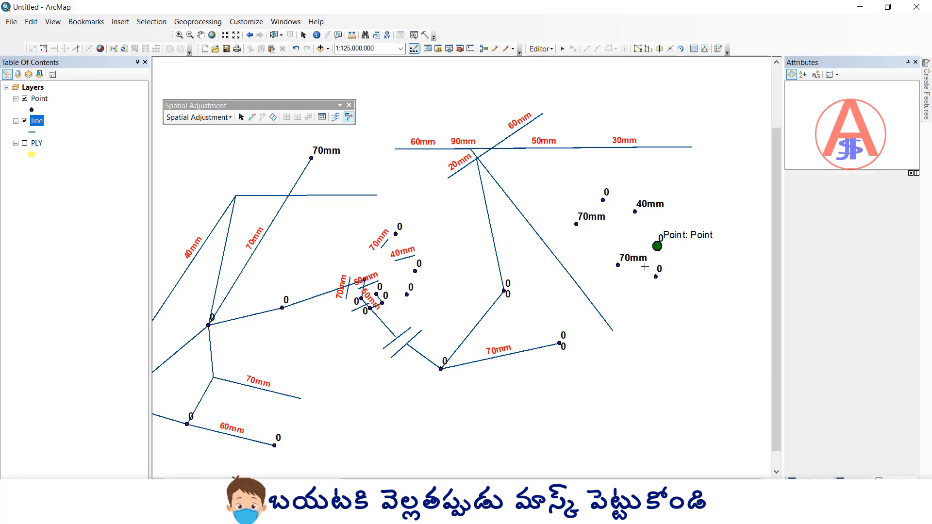
# Step: Transfer the original 40mm point's attributes to the leftmost 70mm point of the isolated group on the right
pyautogui.scroll(1, 643, 267)
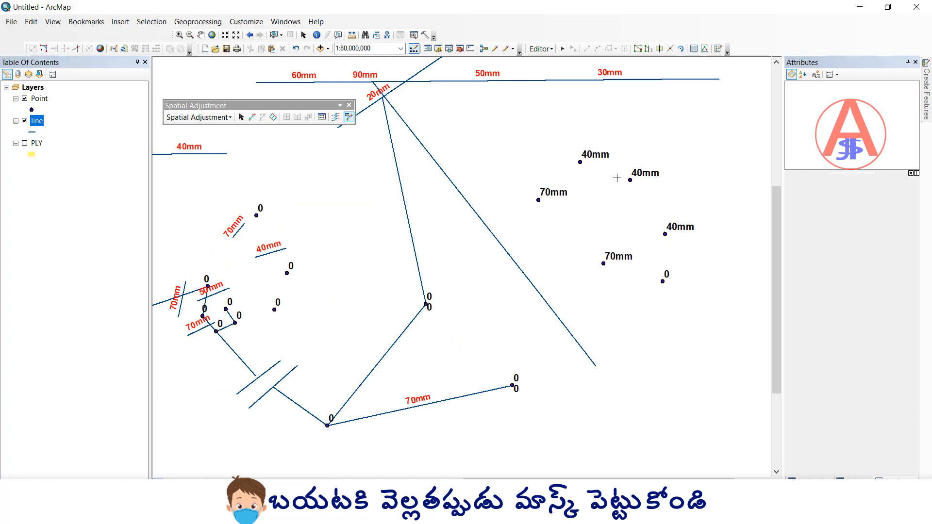
pyautogui.click(630, 179)
pyautogui.click(538, 200)
pyautogui.scroll(-2, 545, 225)
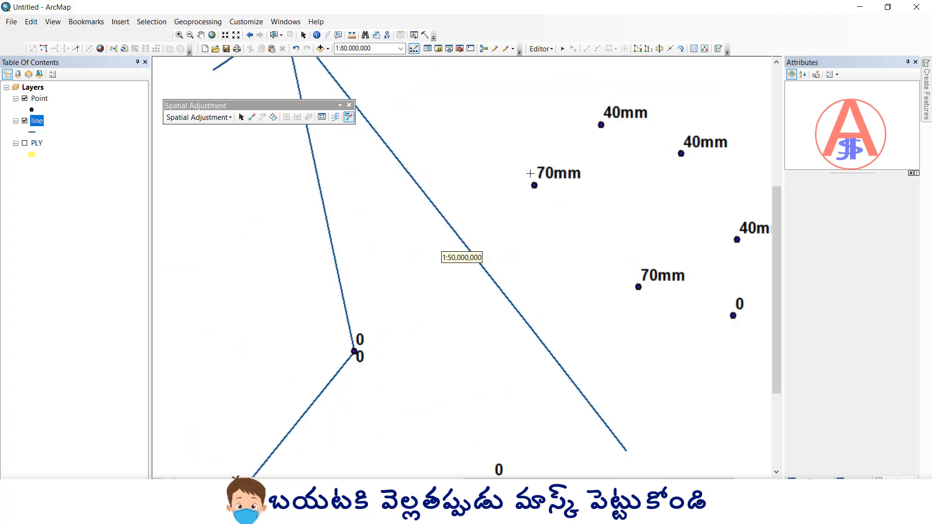
pyautogui.scroll(1, 535, 194)
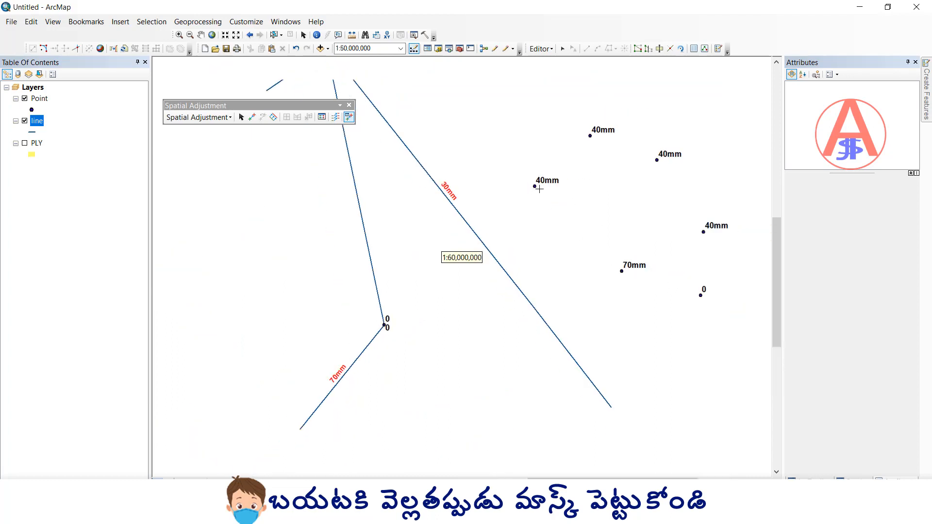
pyautogui.scroll(1, 529, 186)
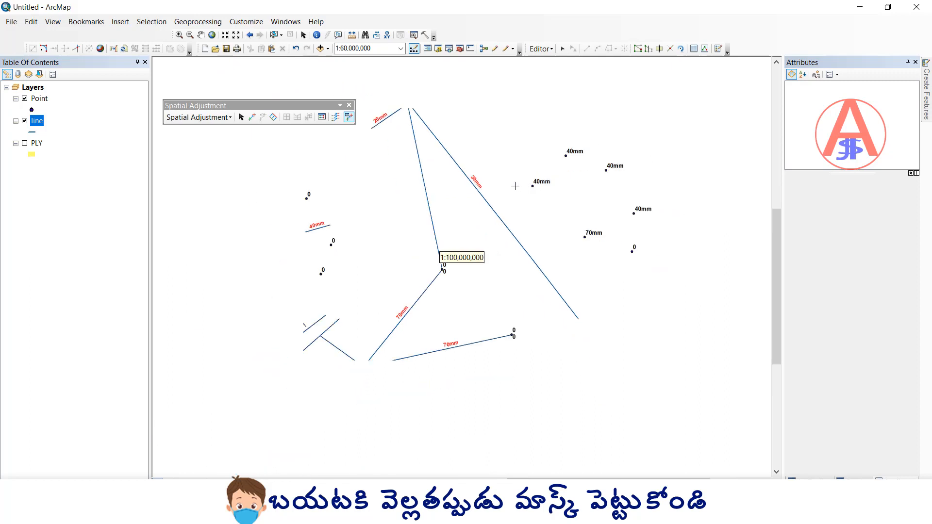
pyautogui.scroll(1, 522, 242)
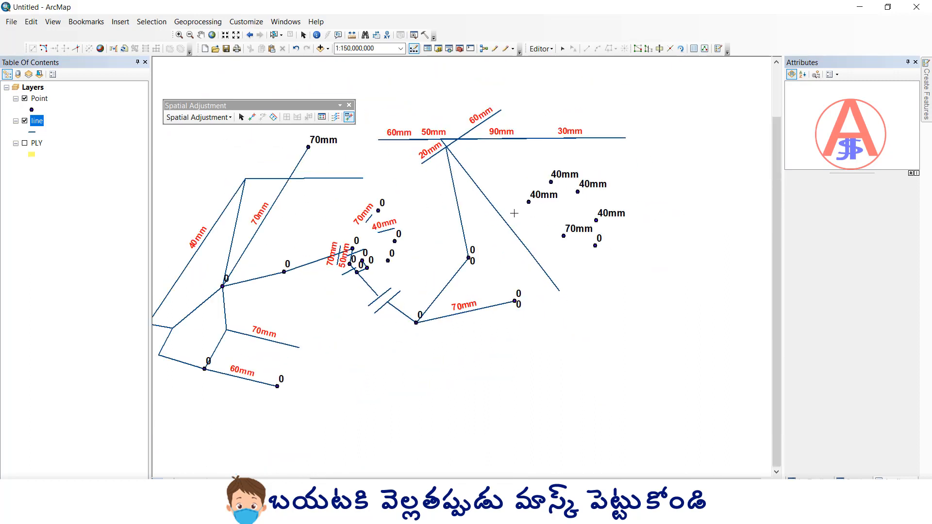